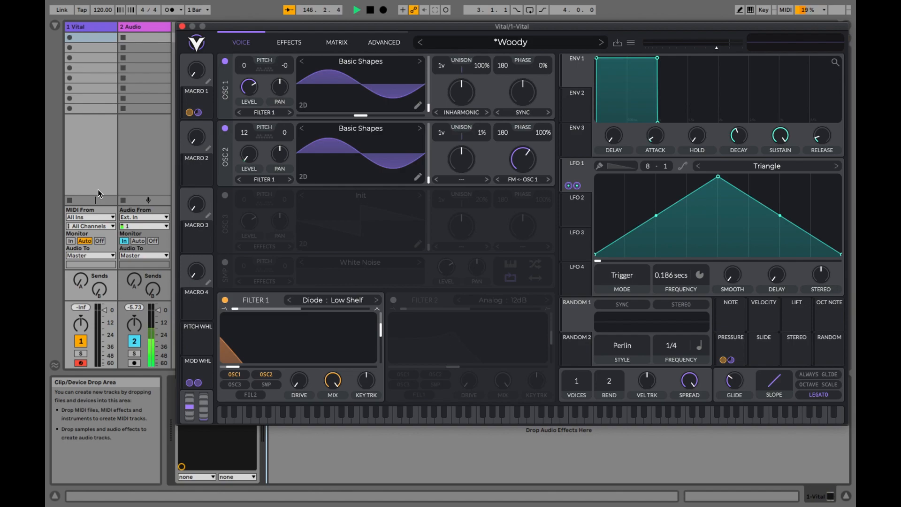
Step: Stop playback and initialize the synth preset
key(space)
click(631, 45)
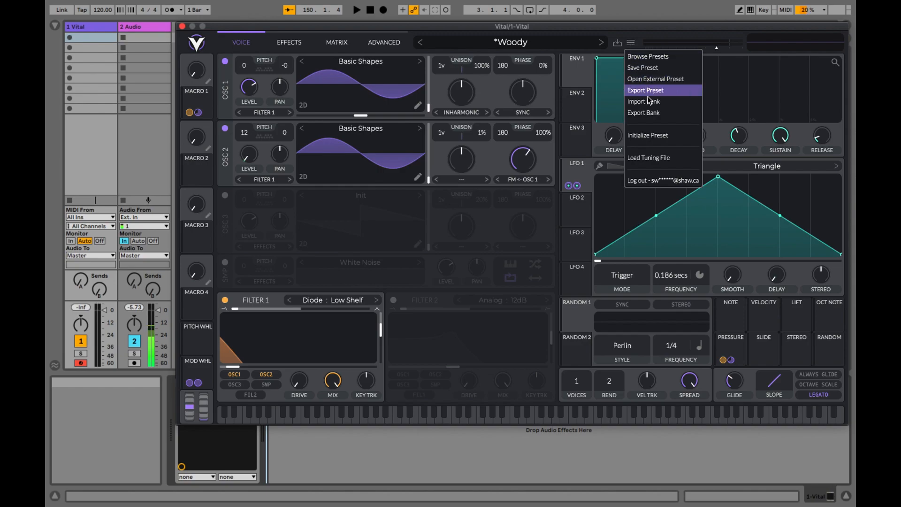
click(649, 136)
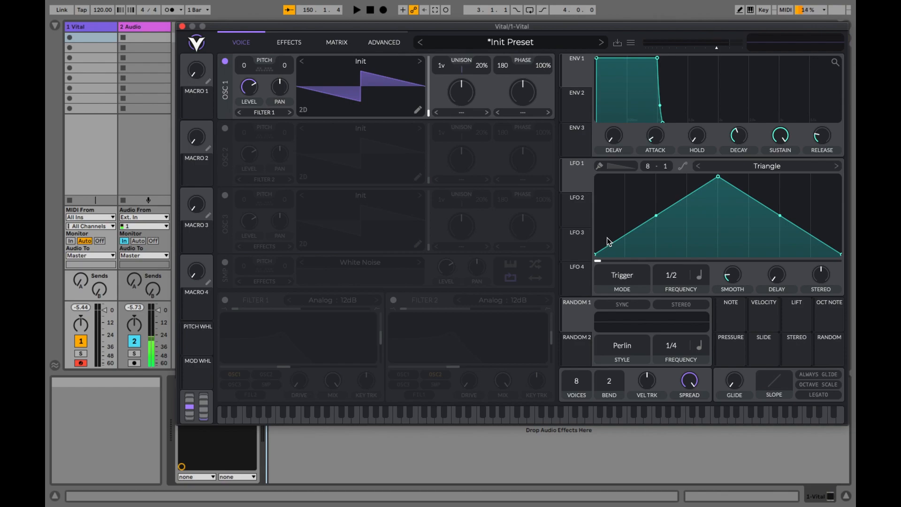
Step: Enable Filter 1 and raise its cutoff slightly
click(226, 300)
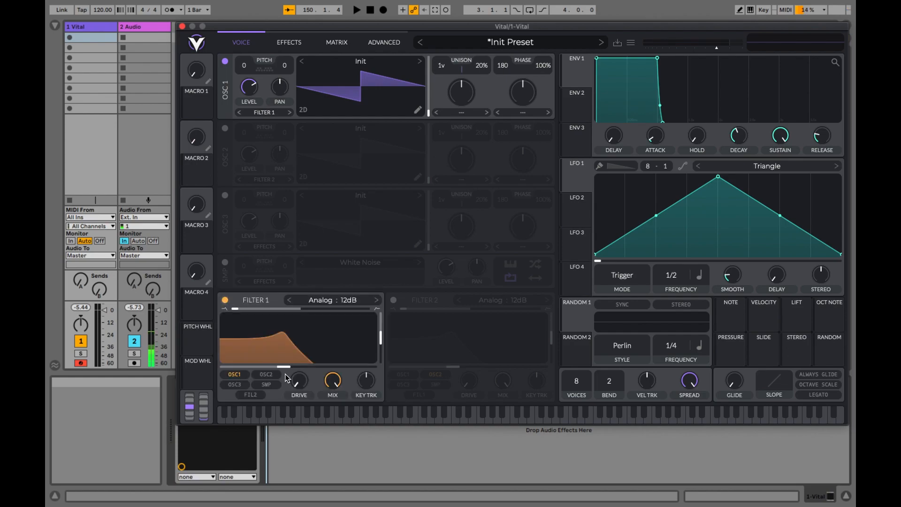
drag(284, 367, 301, 373)
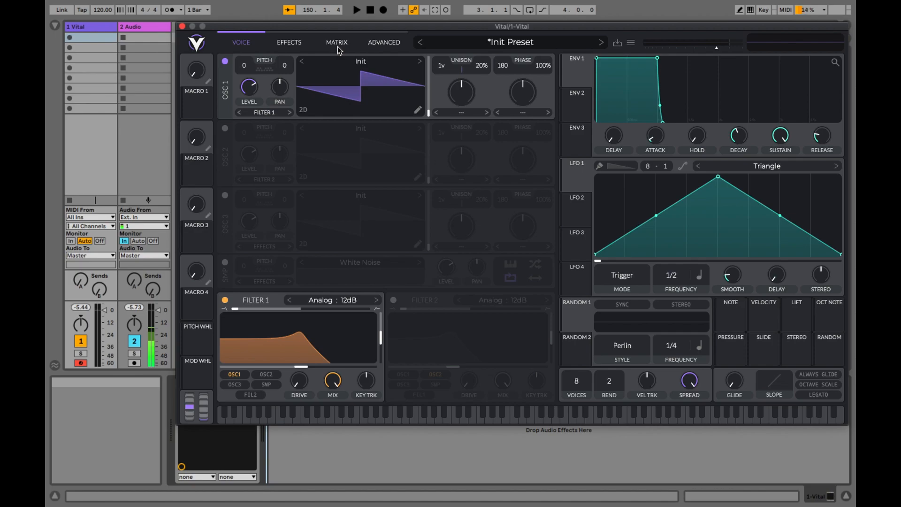
right_click(200, 72)
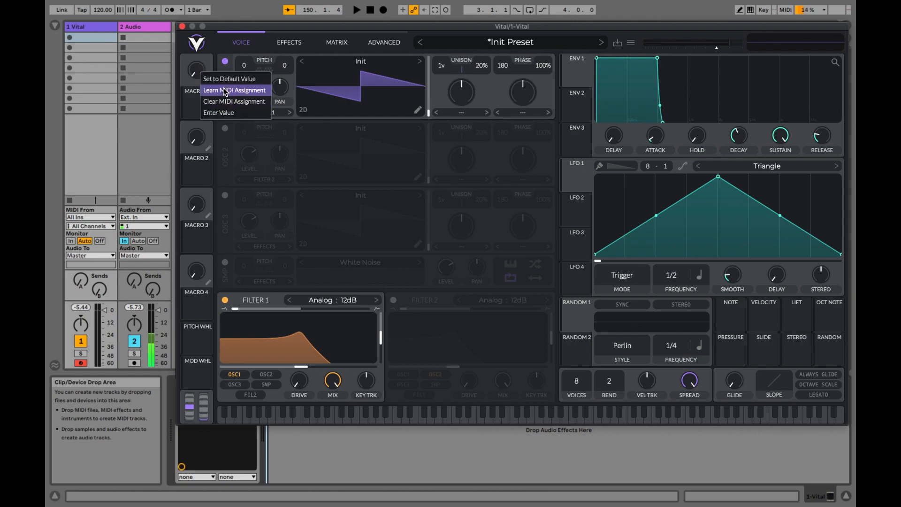
click(211, 50)
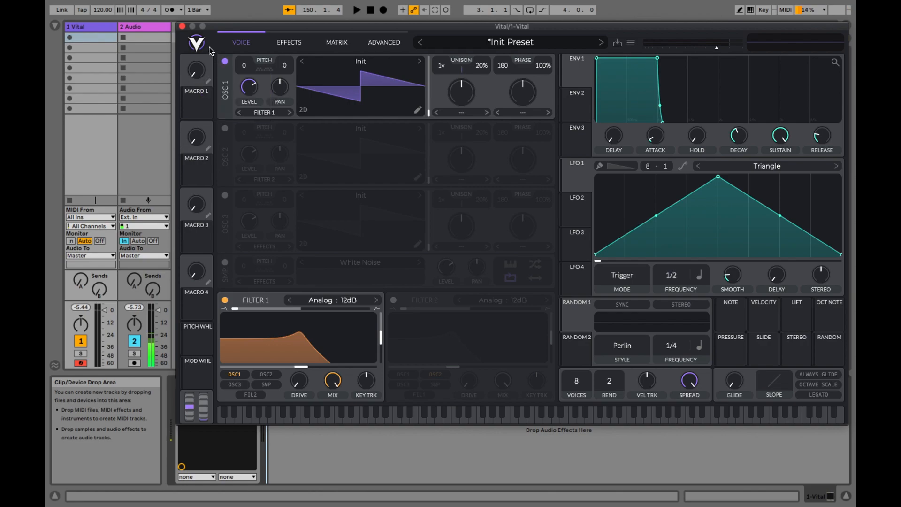
Step: Add a modulation matrix connection with Macro 1 as the source and Filter 1 Cutoff as the destination
click(342, 45)
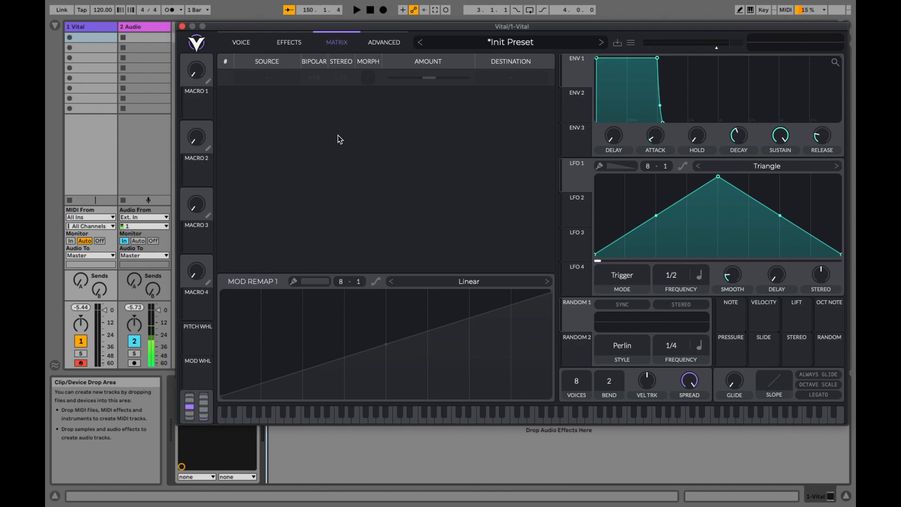
click(273, 79)
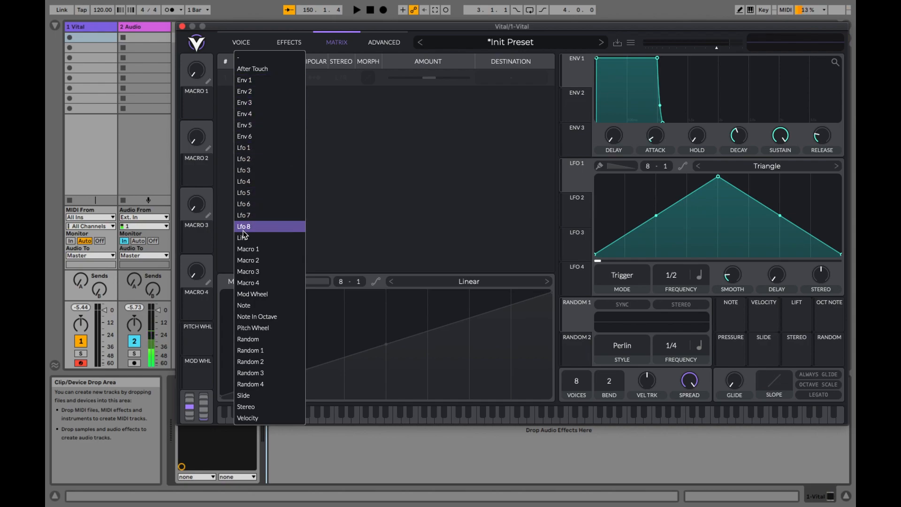
click(251, 250)
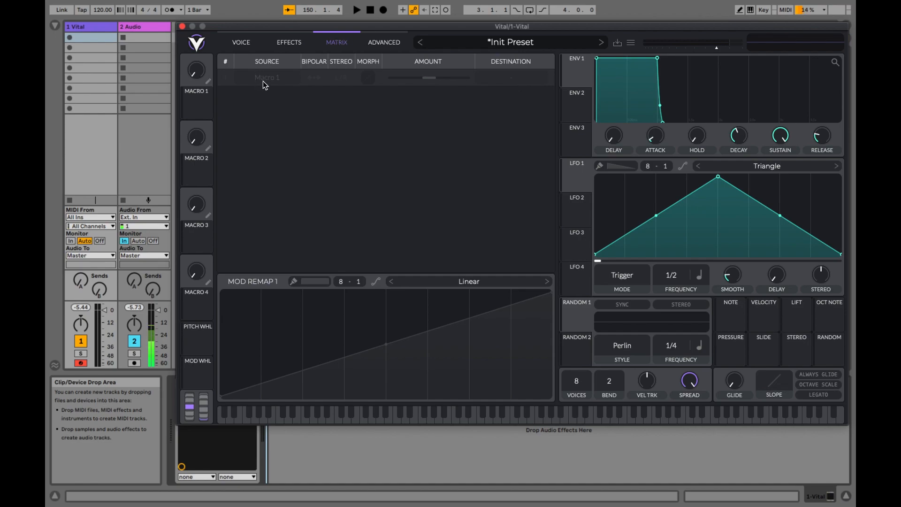
click(506, 75)
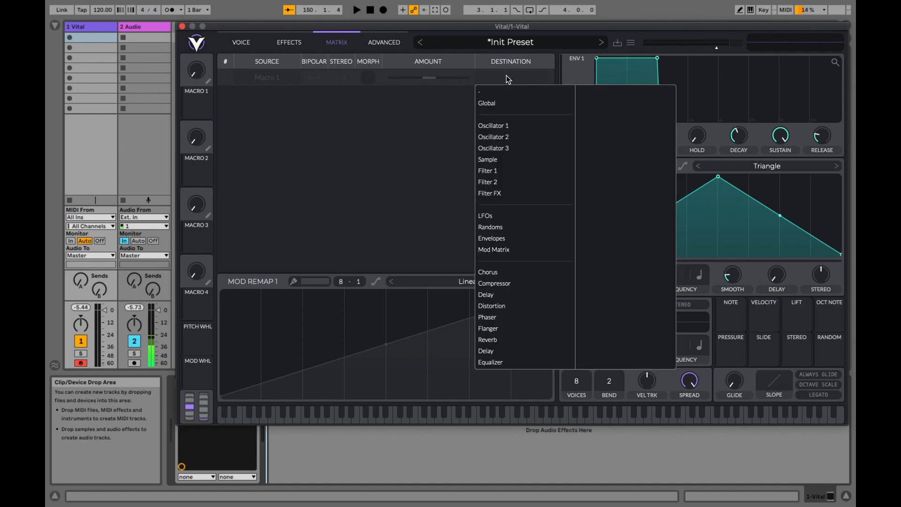
click(491, 171)
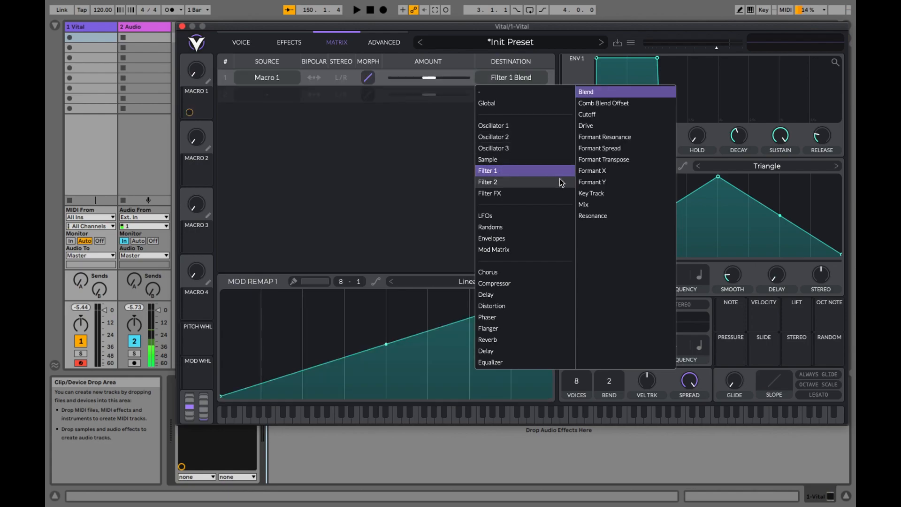
click(596, 118)
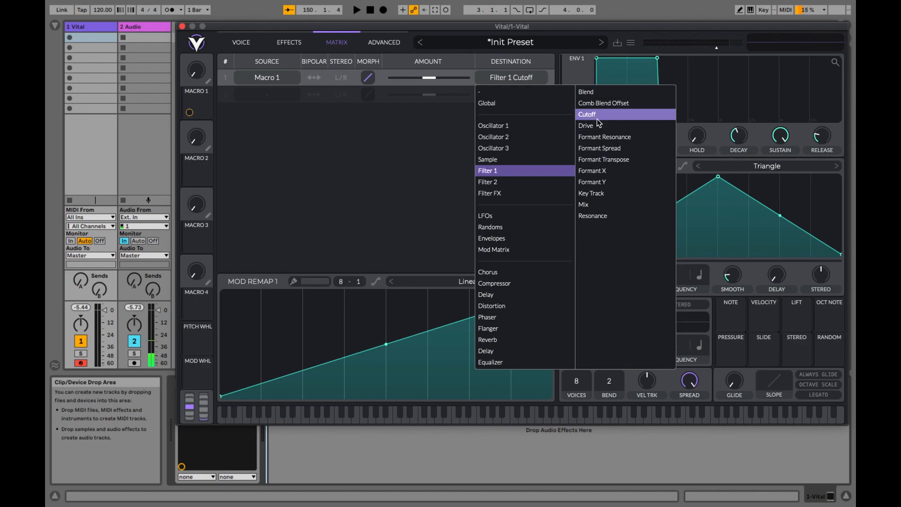
Step: Raise the Macro 1 to Filter 1 Cutoff modulation amount to maximum and lower Filter 1's cutoff to its minimum
click(236, 42)
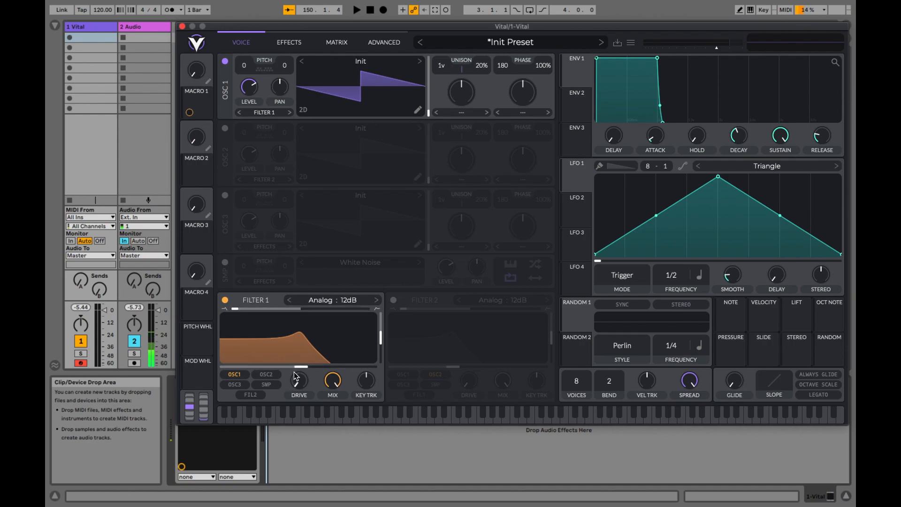
mouse_move(300, 369)
mouse_down()
mouse_move(264, 370)
mouse_move(372, 375)
mouse_move(289, 374)
mouse_move(329, 373)
mouse_move(300, 371)
mouse_up()
click(337, 44)
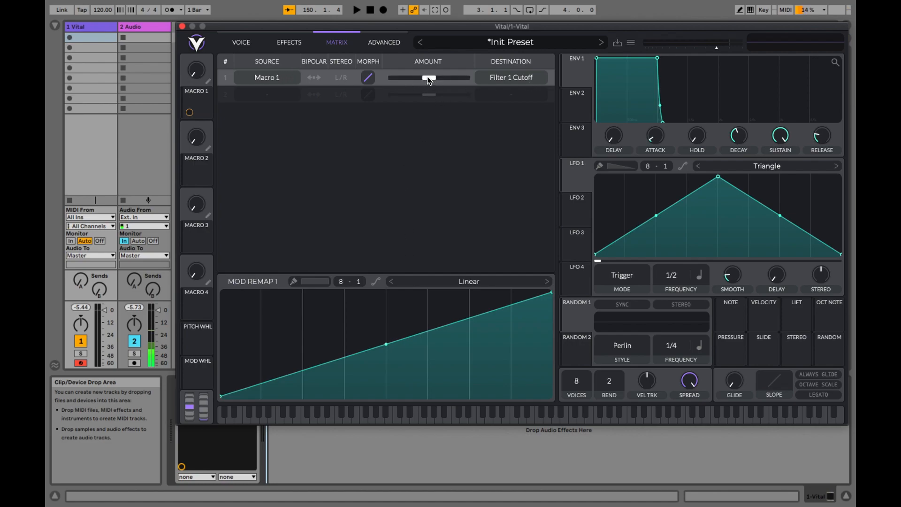
drag(427, 78, 484, 79)
click(249, 41)
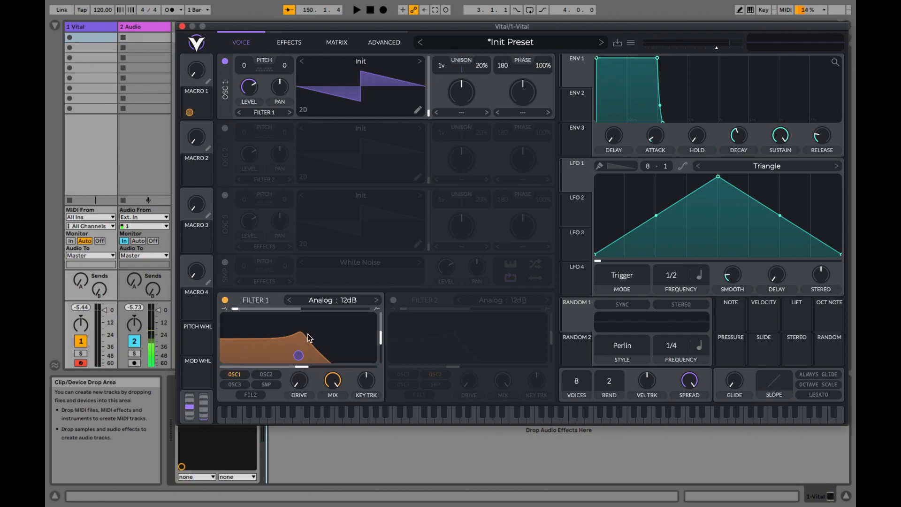
drag(302, 373, 206, 370)
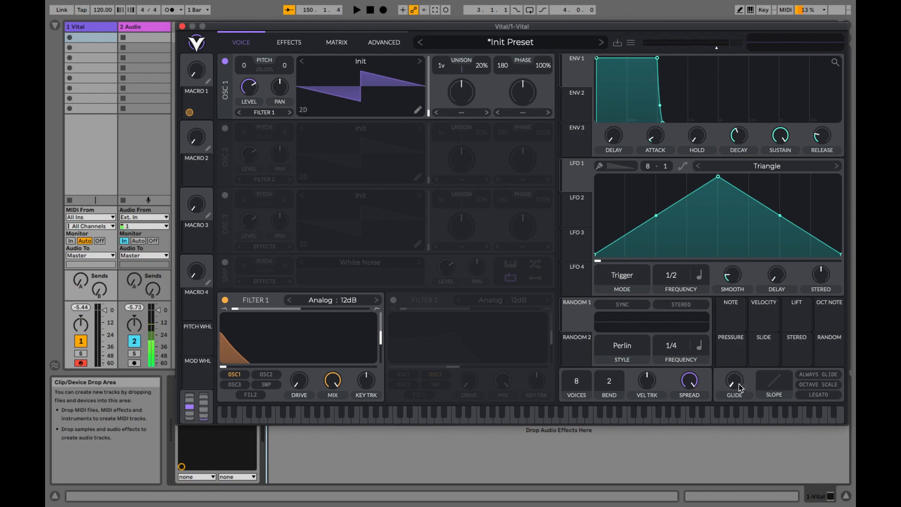
Step: Make the patch monophonic with 1 voice and legato enabled, and raise its glide time
drag(737, 384, 735, 342)
drag(578, 384, 574, 433)
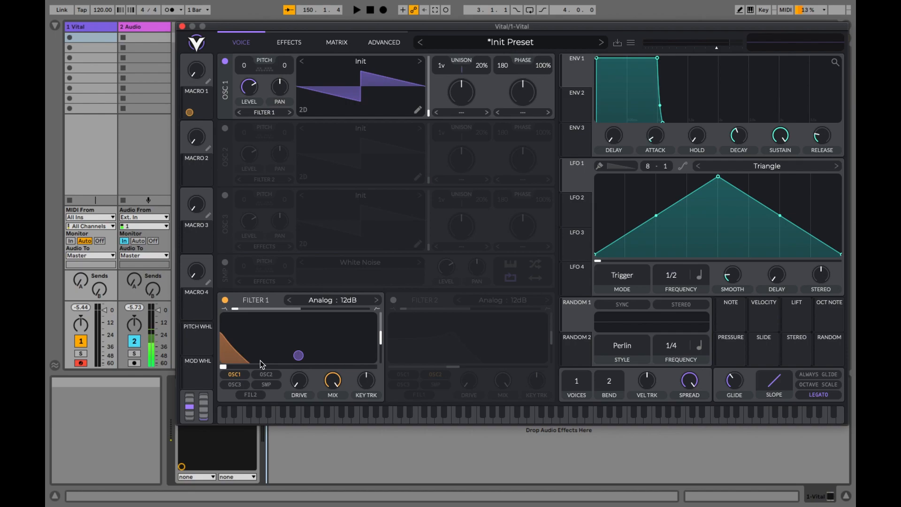
Step: Try the Analog 24dB type on Filter 1 and return it to Analog 12dB
click(359, 301)
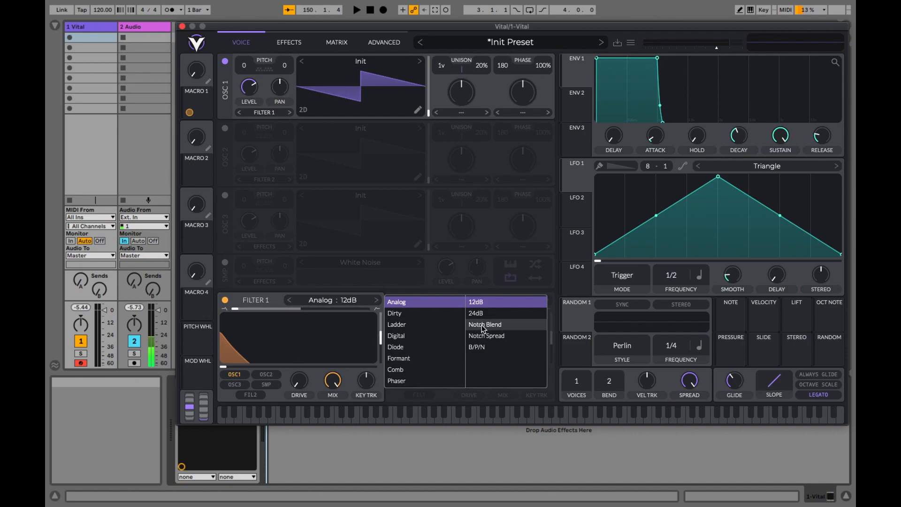
click(485, 314)
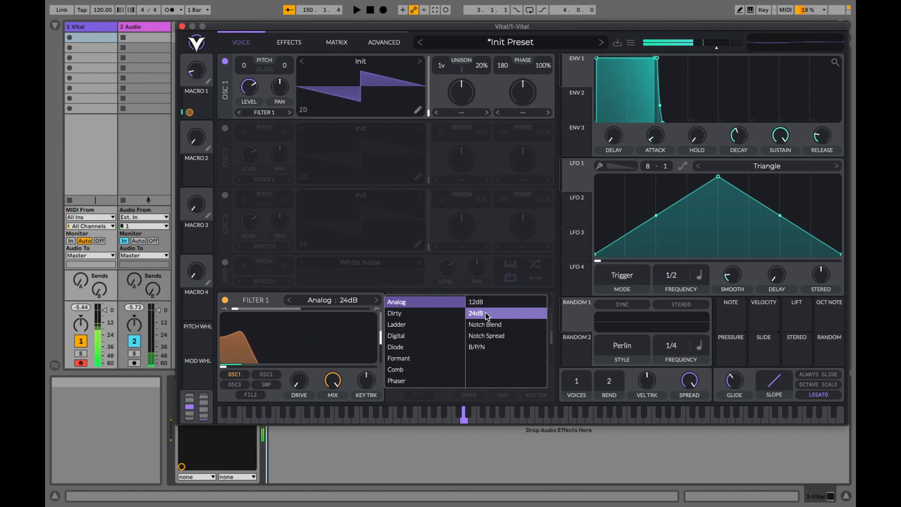
click(477, 302)
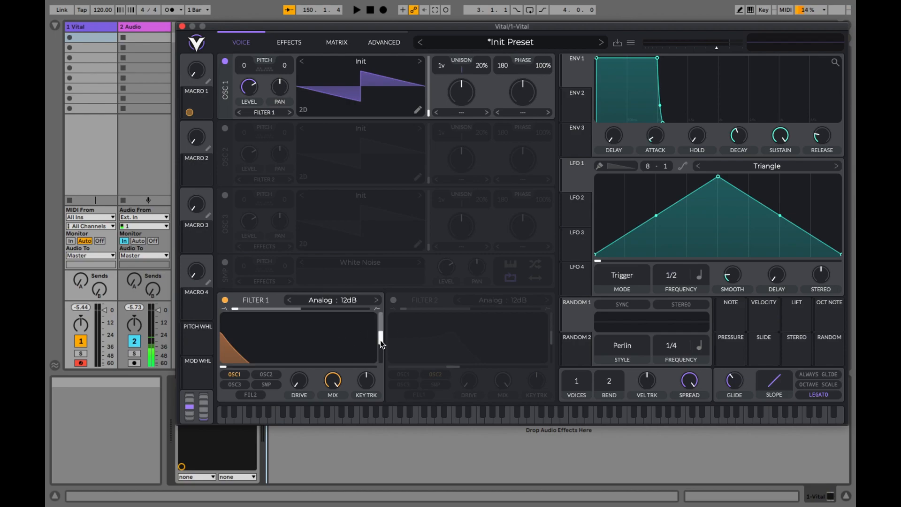
Step: Audition Filter 1 at a higher cutoff with resonance at 100% and at minimum, and restore both settings
drag(225, 369, 258, 367)
drag(381, 336, 382, 298)
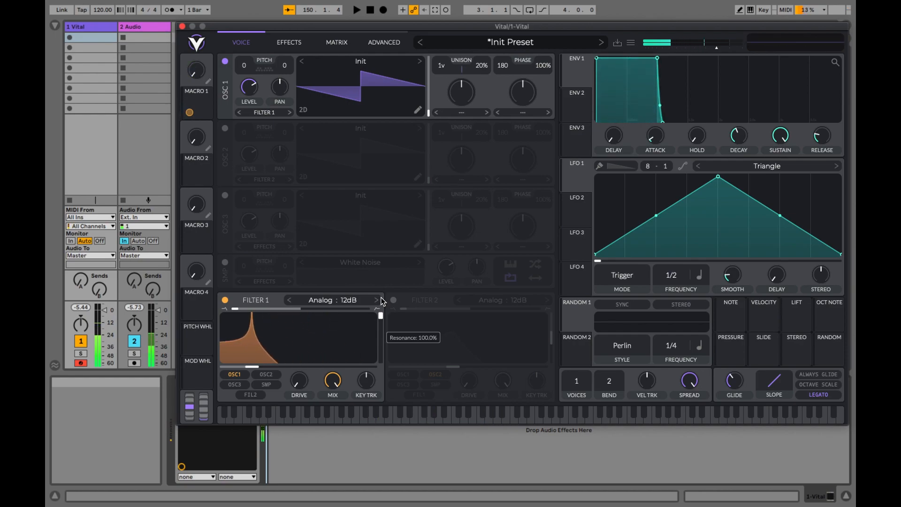
mouse_move(381, 297)
mouse_down()
mouse_move(376, 328)
mouse_move(376, 303)
mouse_up()
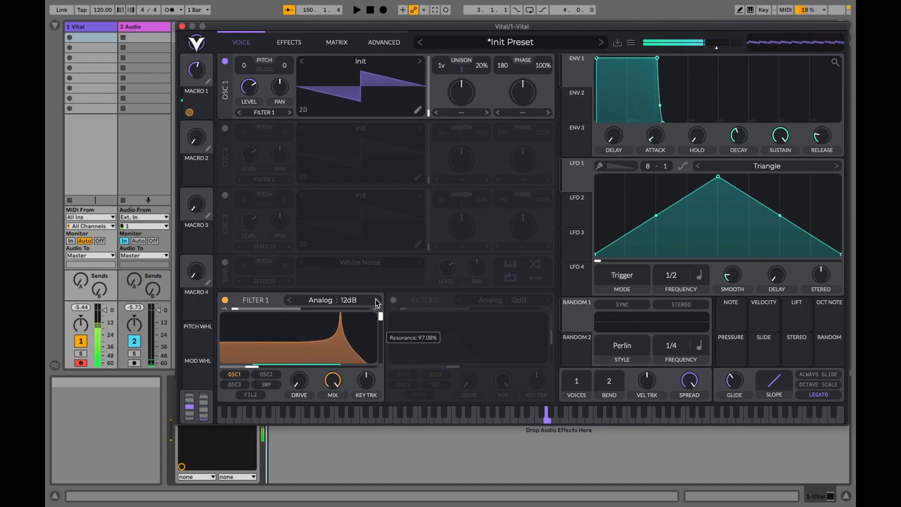
drag(376, 299, 380, 361)
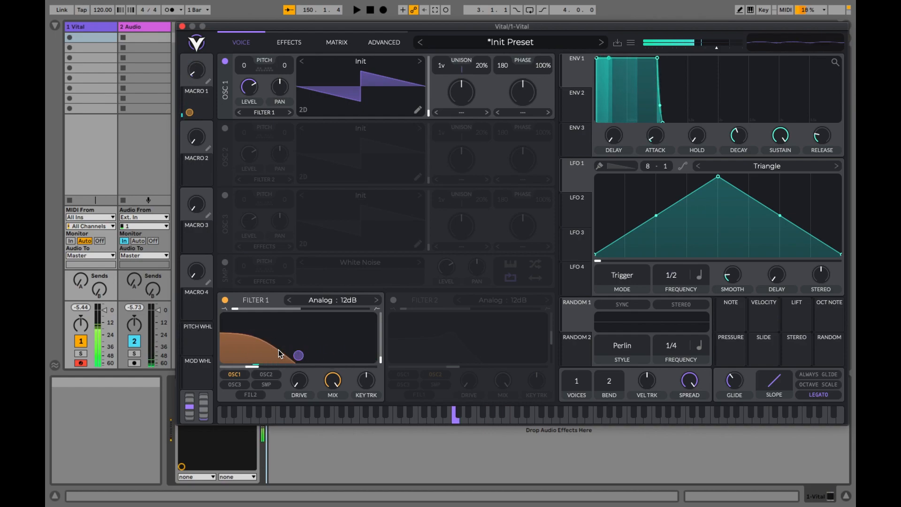
drag(256, 361, 218, 368)
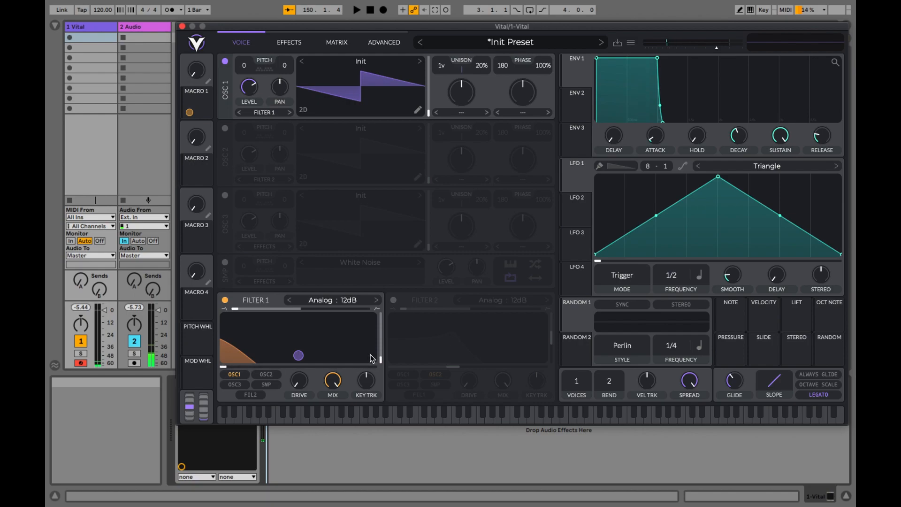
drag(379, 344, 381, 322)
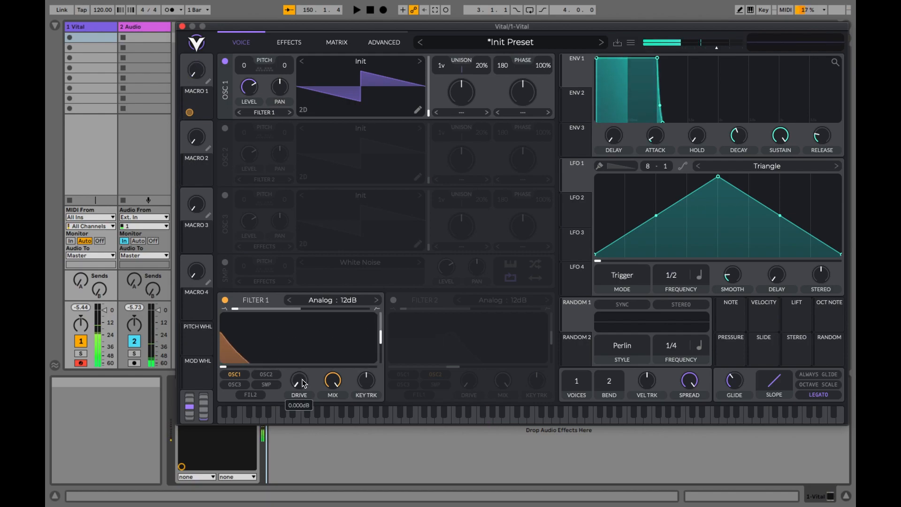
Step: Audition Filter 1 with its drive at maximum and return the drive to minimum
drag(303, 384, 294, 502)
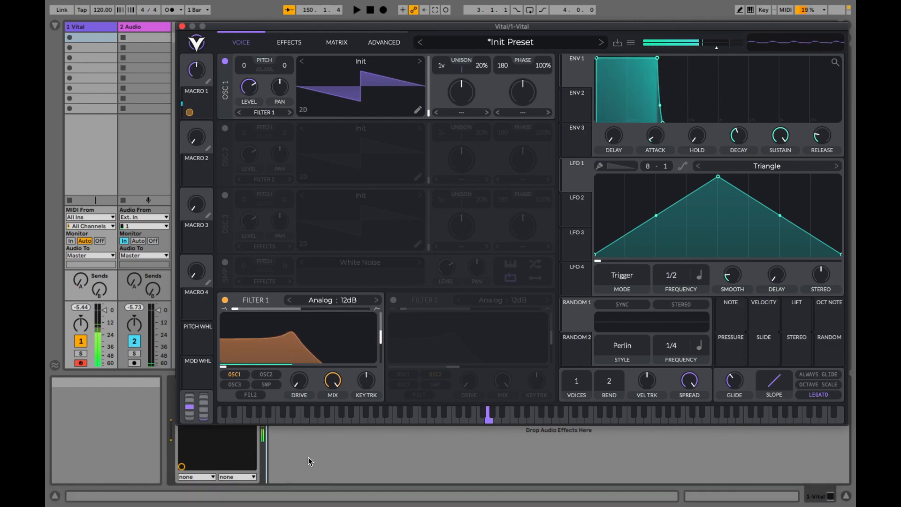
drag(297, 382, 298, 239)
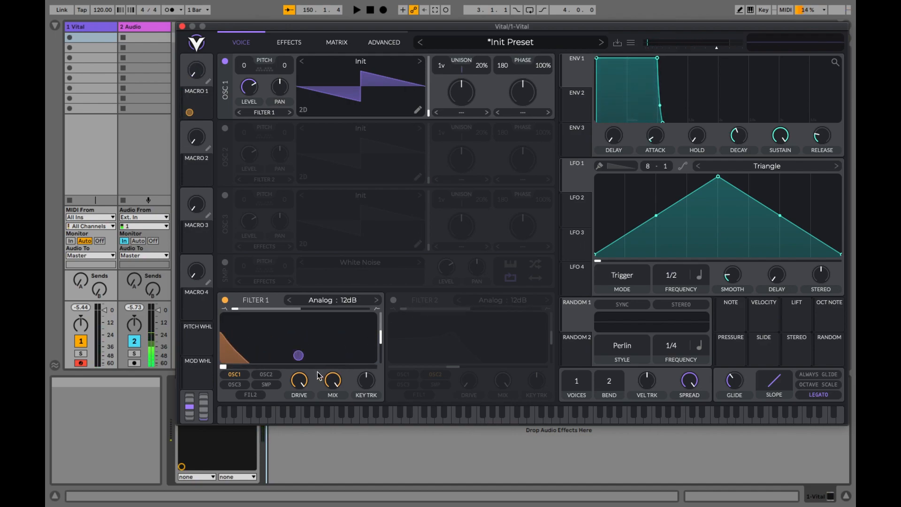
drag(300, 381, 301, 422)
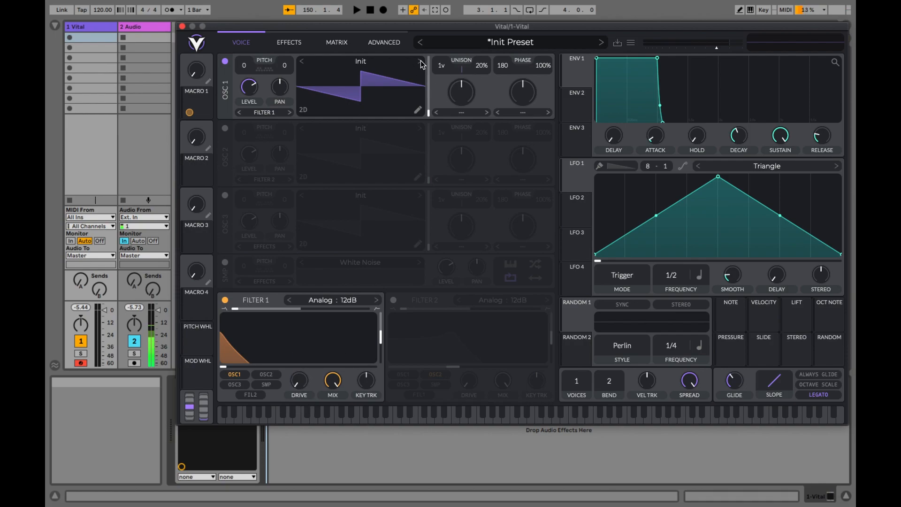
Step: Load the Basic Shapes wavetable in oscillator 1, audition its frames and settle on the square wave
click(420, 61)
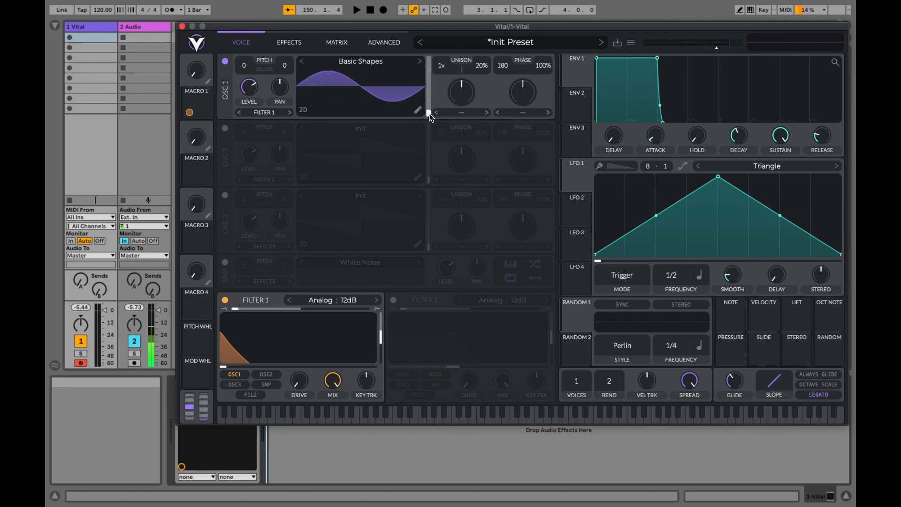
mouse_move(430, 113)
mouse_down()
mouse_move(427, 64)
mouse_move(426, 115)
mouse_up()
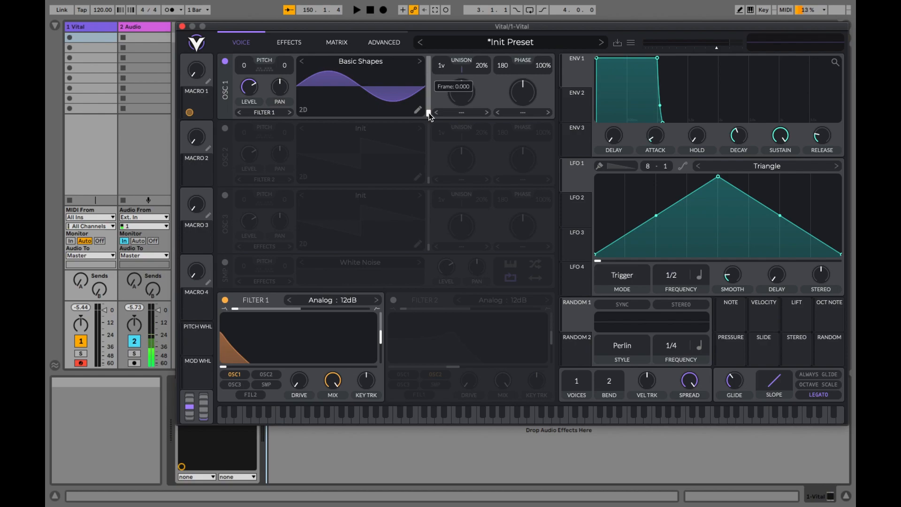
drag(429, 113, 427, 97)
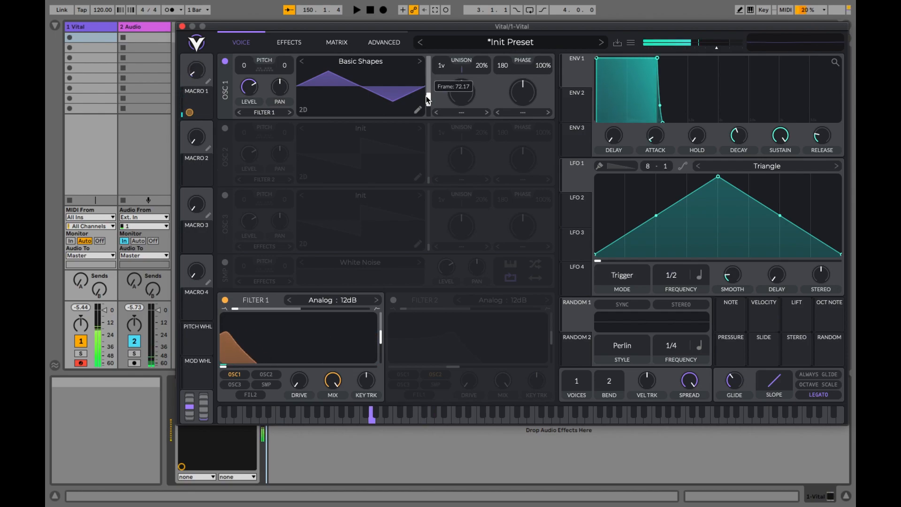
drag(426, 95, 426, 83)
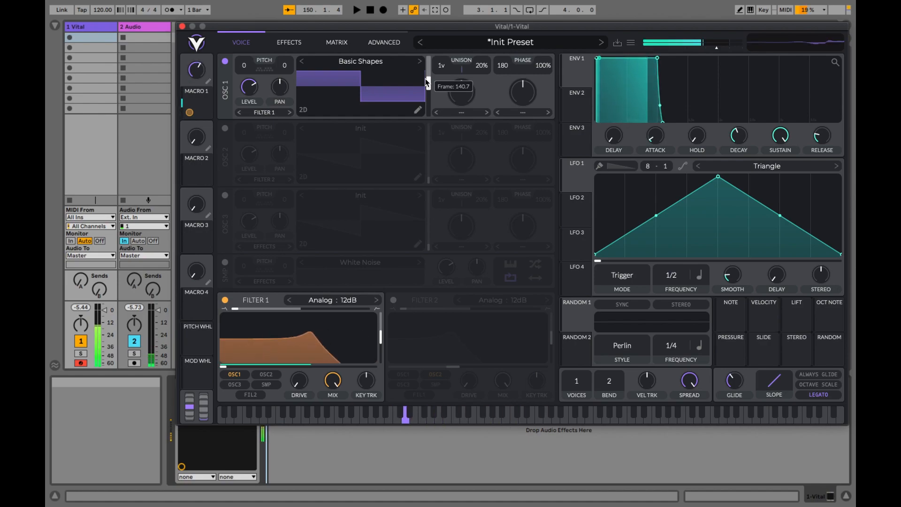
drag(426, 81, 427, 69)
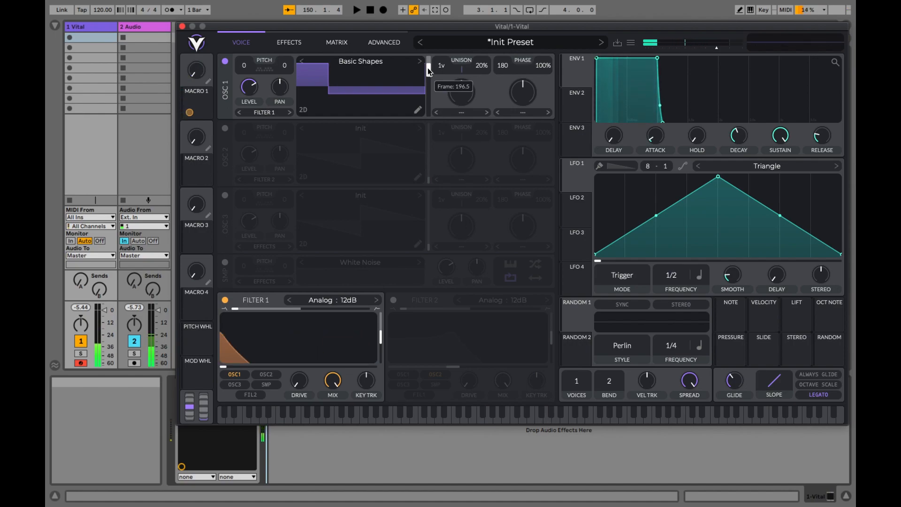
drag(427, 68, 425, 57)
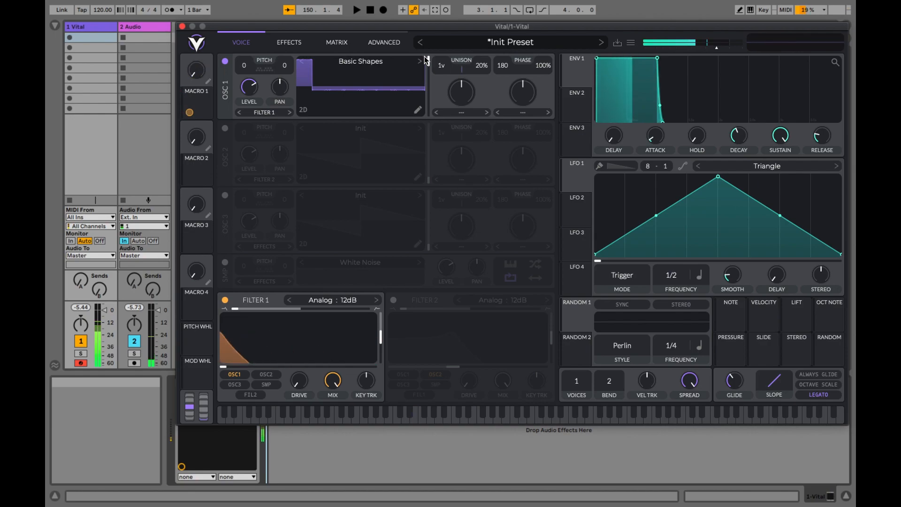
drag(429, 59, 428, 86)
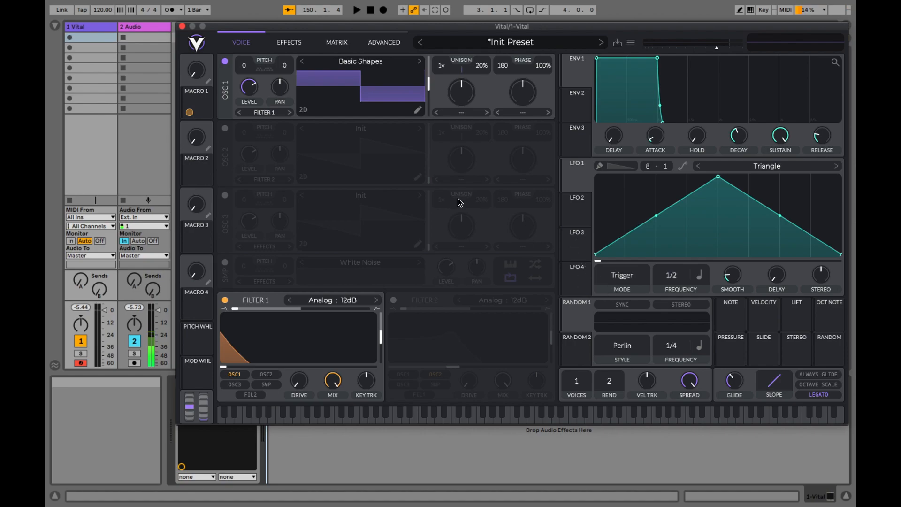
Step: Check the current routing in the modulation matrix and initialize the preset
click(345, 42)
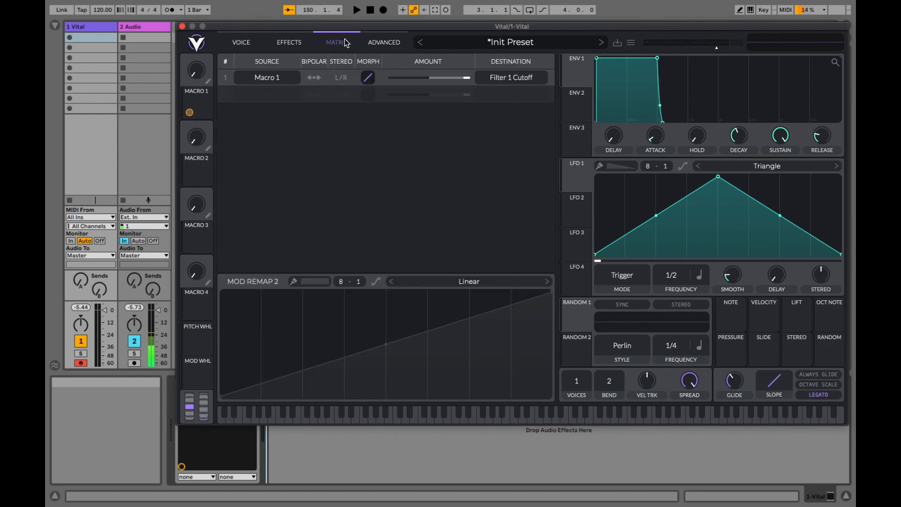
click(242, 45)
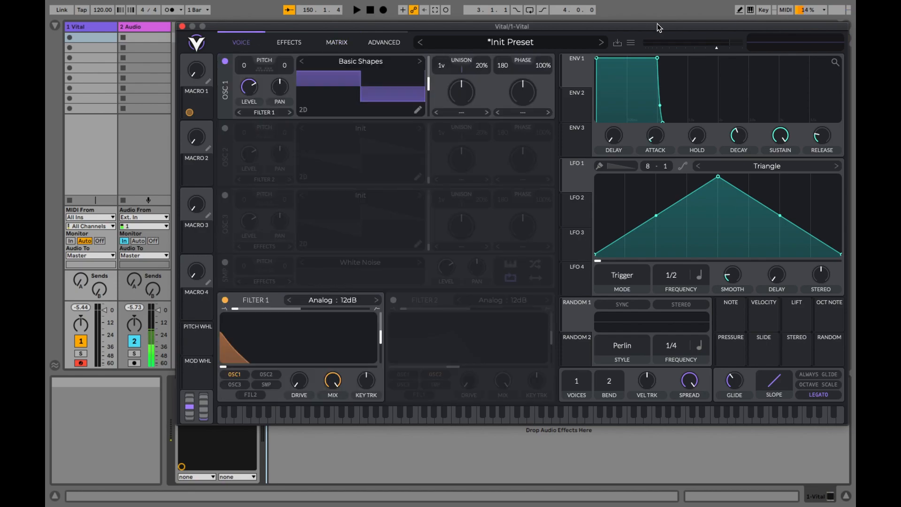
click(630, 44)
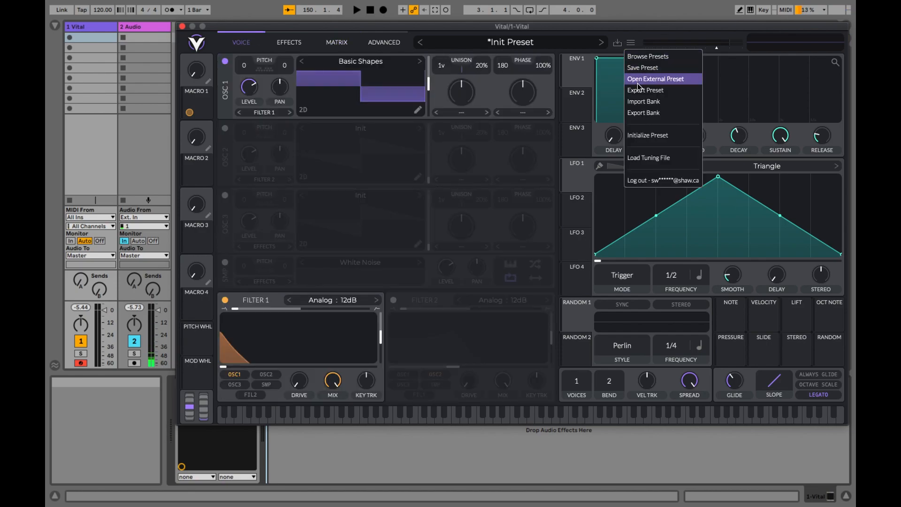
click(648, 135)
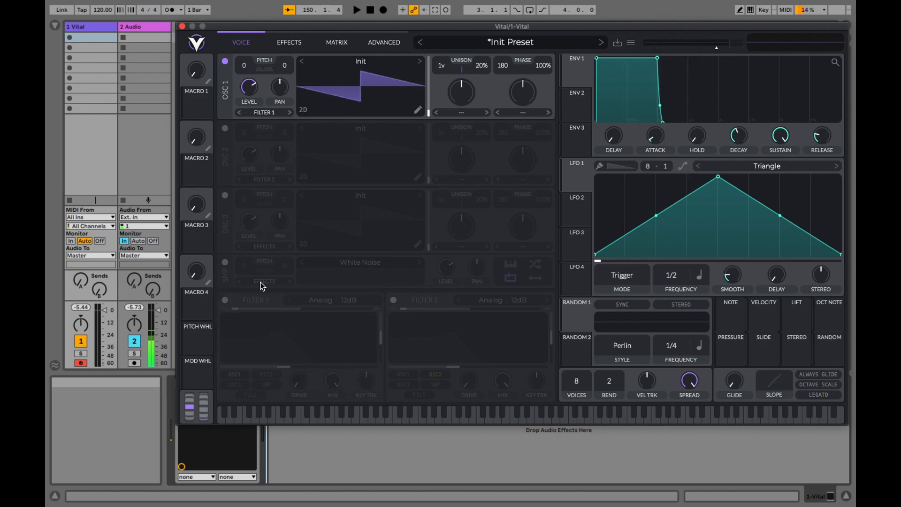
Step: Enable Filter 1, assign Macro 1 to its cutoff at maximum amount with the base cutoff at minimum, and review the routing in the matrix
click(226, 300)
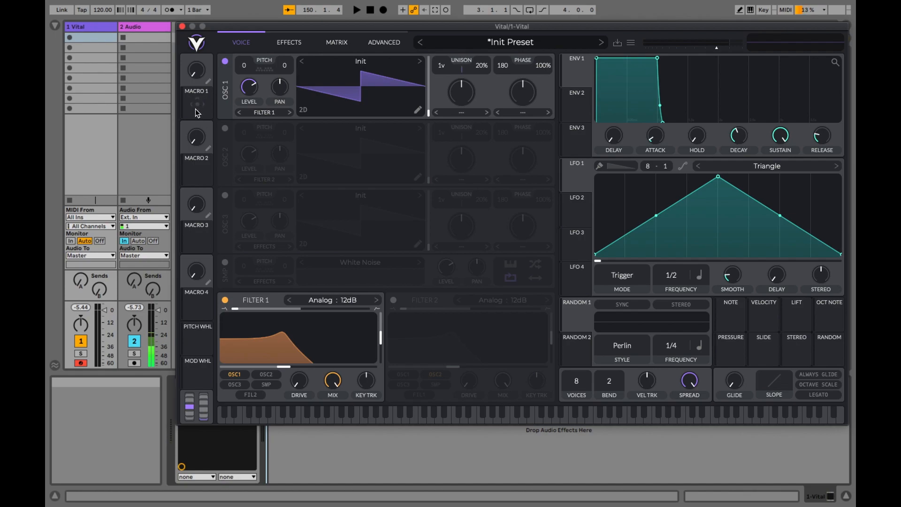
mouse_move(195, 98)
mouse_down()
mouse_move(249, 236)
mouse_move(280, 369)
mouse_move(270, 364)
mouse_move(276, 307)
mouse_move(277, 353)
mouse_move(327, 331)
mouse_move(377, 336)
mouse_move(363, 383)
mouse_move(282, 392)
mouse_move(294, 348)
mouse_up()
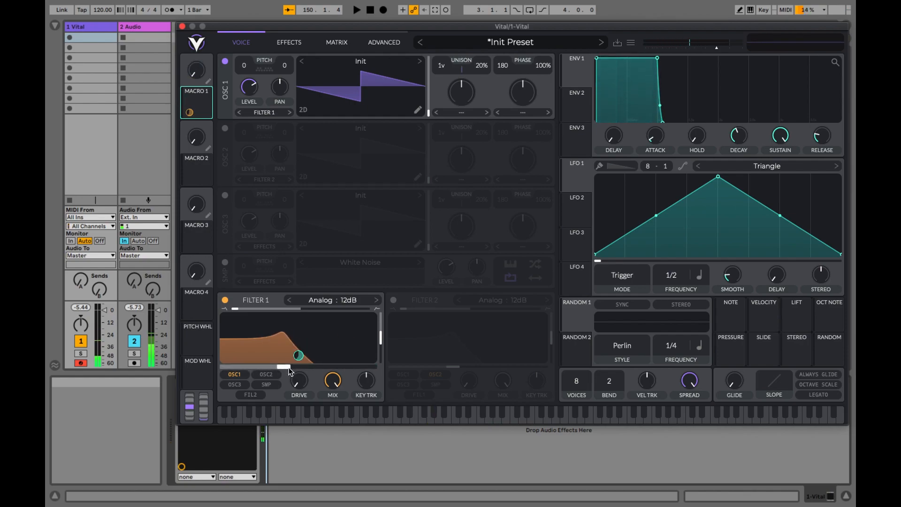
drag(281, 367, 221, 370)
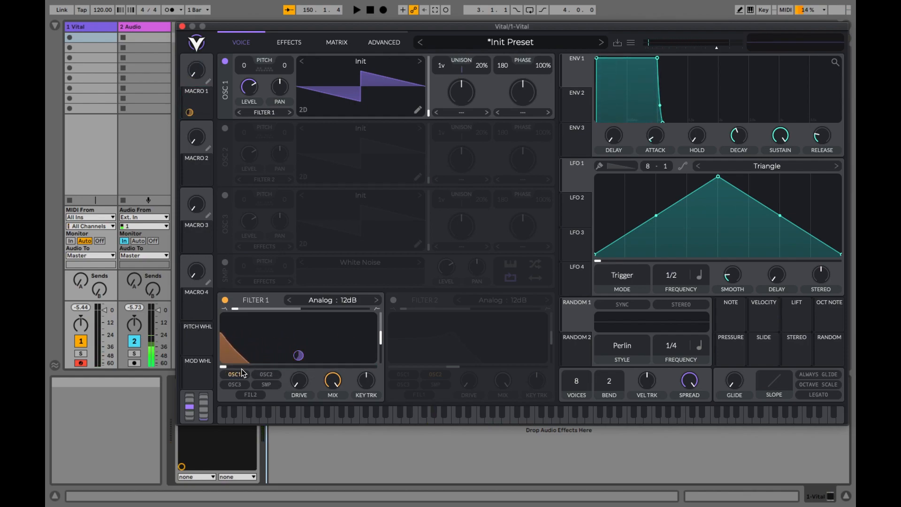
mouse_move(298, 355)
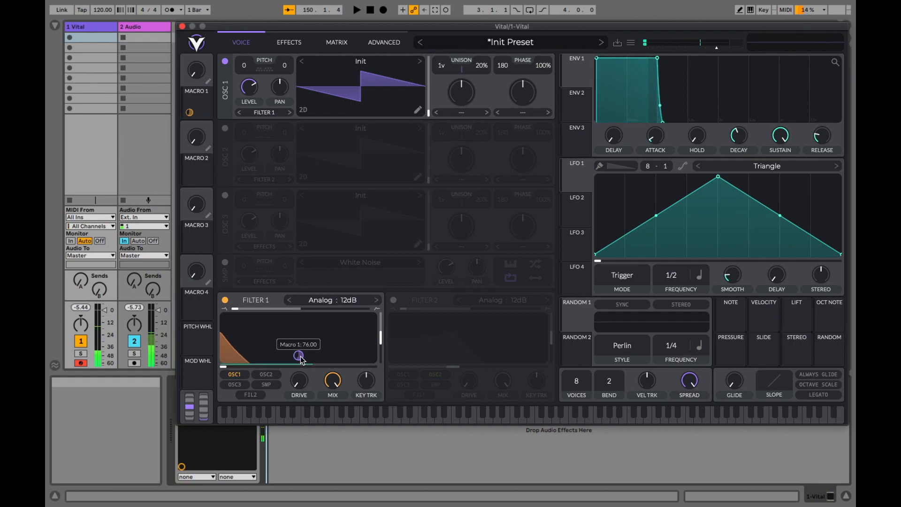
mouse_move(298, 355)
mouse_down()
mouse_move(298, 331)
mouse_move(298, 416)
mouse_move(299, 338)
mouse_up()
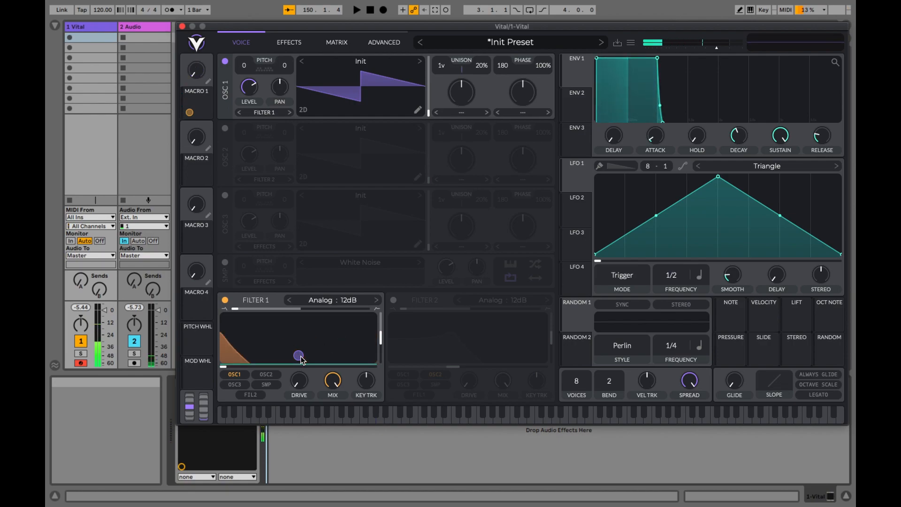
click(345, 43)
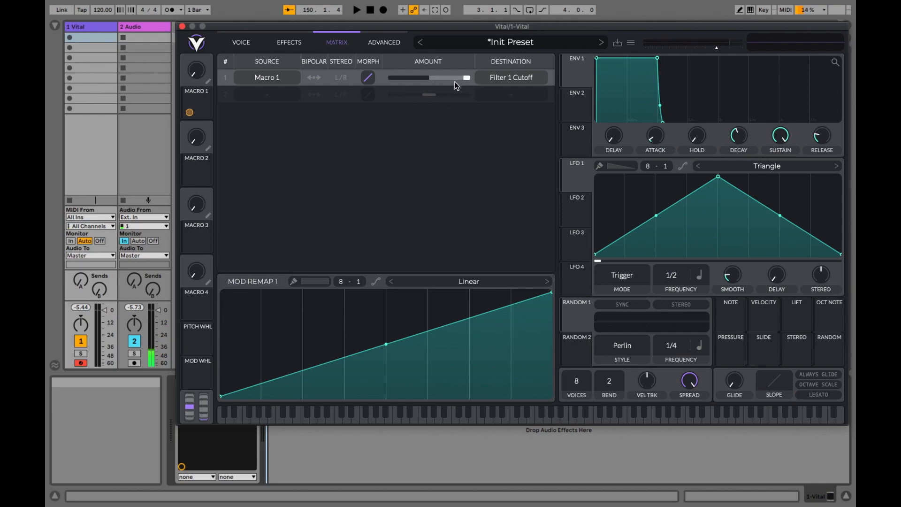
click(247, 48)
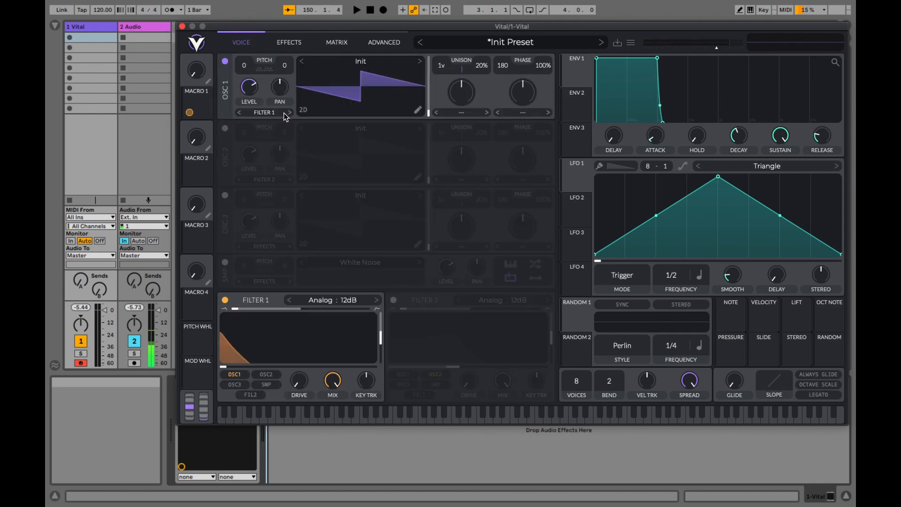
click(337, 46)
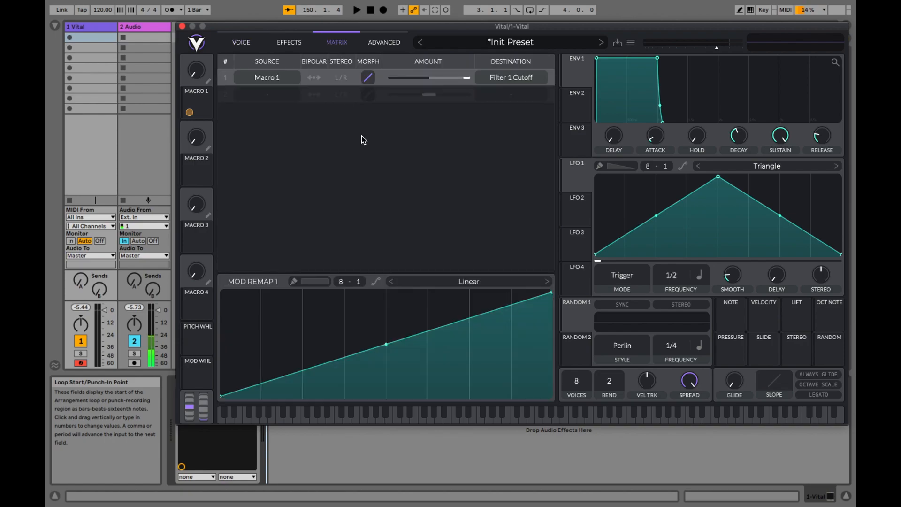
click(238, 45)
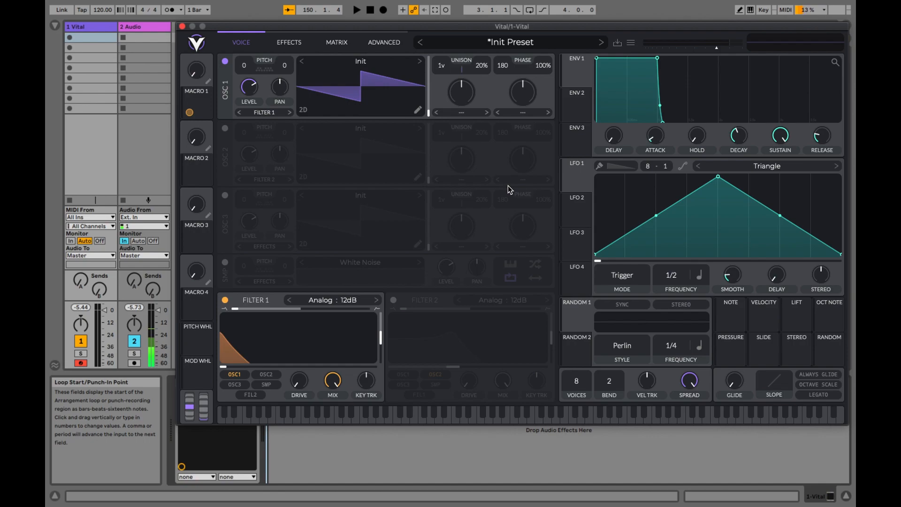
Step: Add a modulation matrix row routing Lfo 1 to oscillator 1's Tune at the maximum amount
click(338, 47)
click(268, 95)
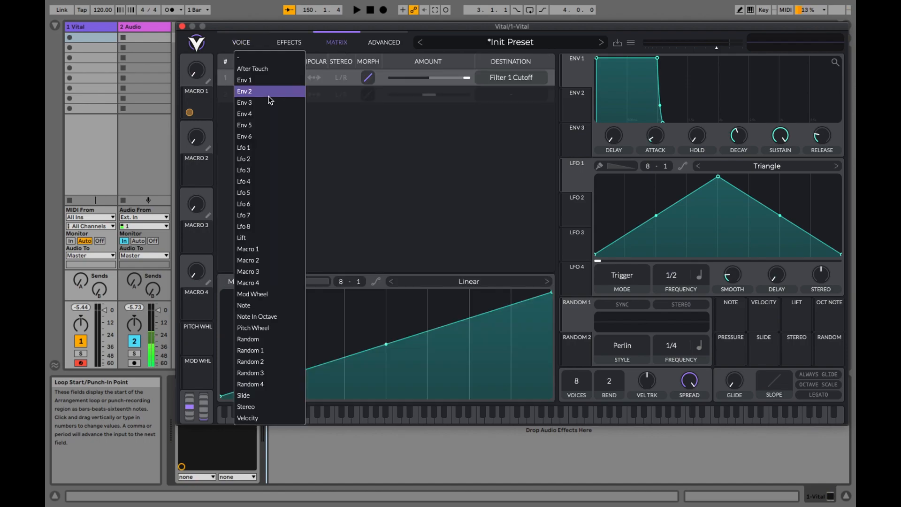
click(252, 146)
click(516, 95)
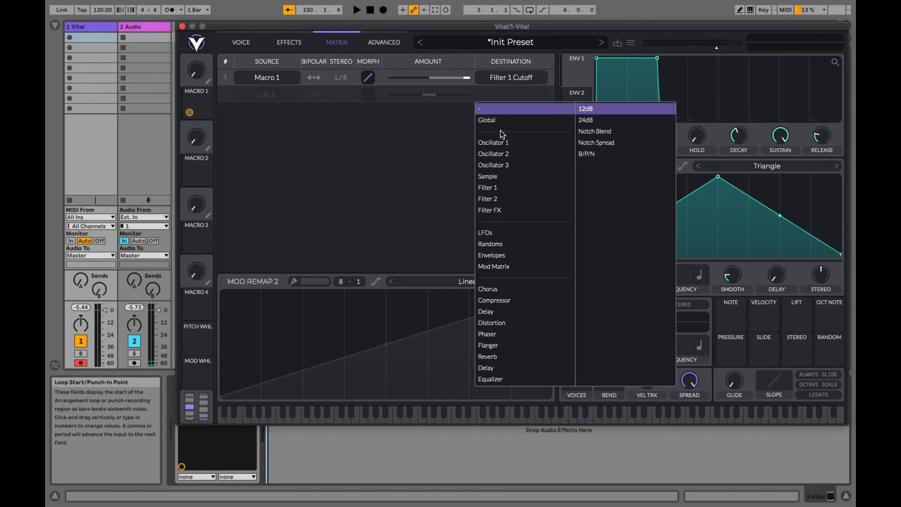
click(505, 142)
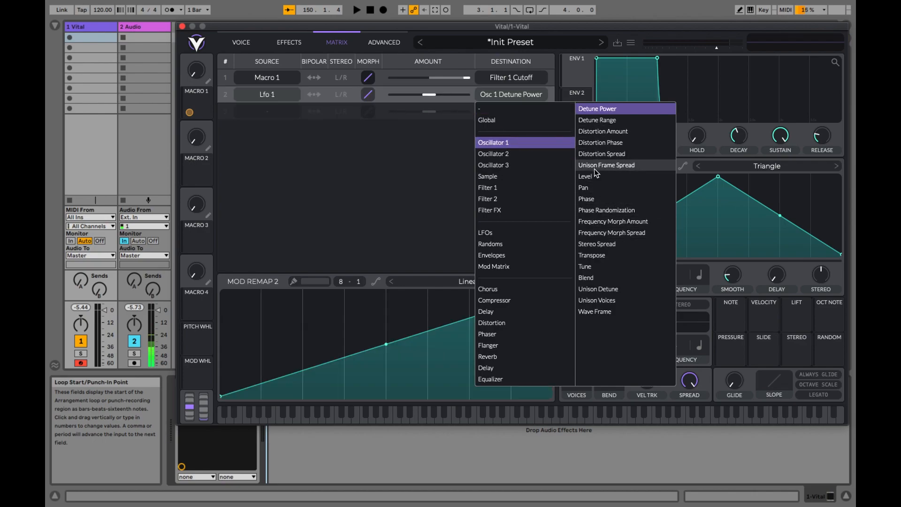
click(590, 269)
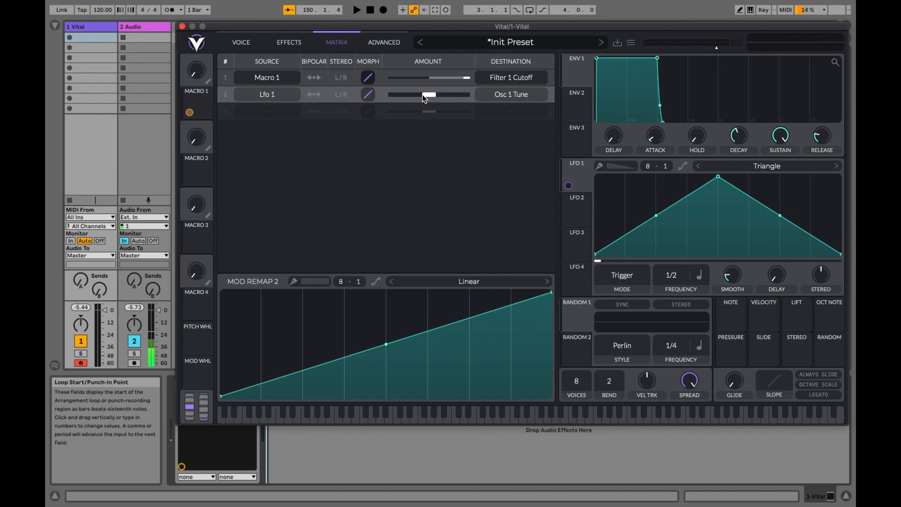
drag(435, 94, 475, 100)
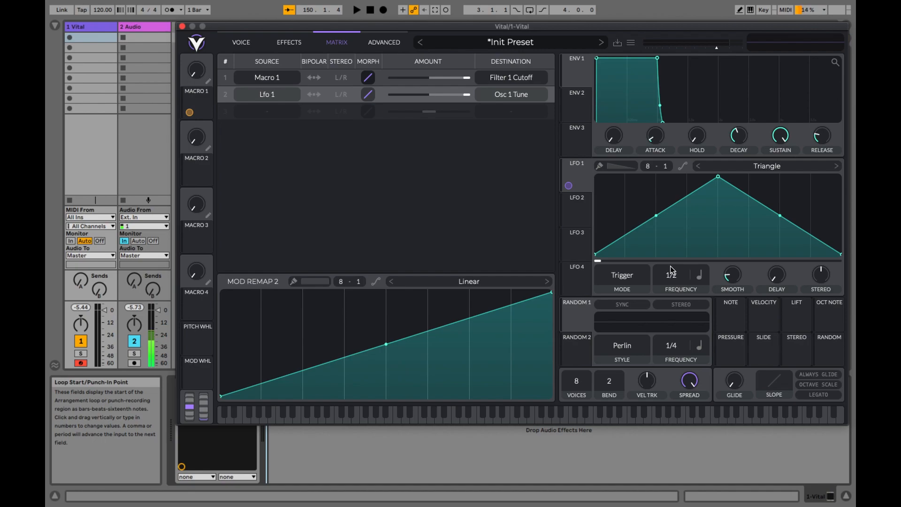
Step: Make the Lfo 1 to Osc 1 Tune modulation bipolar and set LFO 1's frequency to 1/16
click(313, 94)
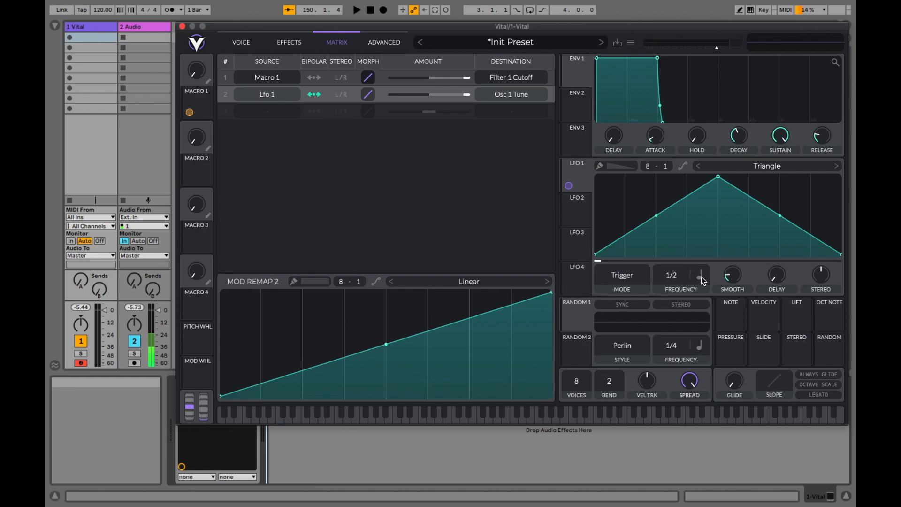
drag(675, 276, 671, 198)
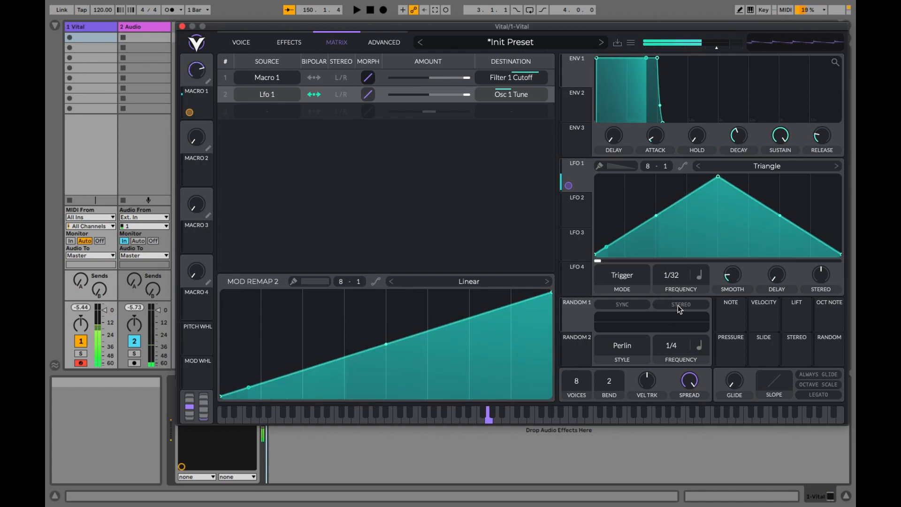
drag(674, 282, 671, 296)
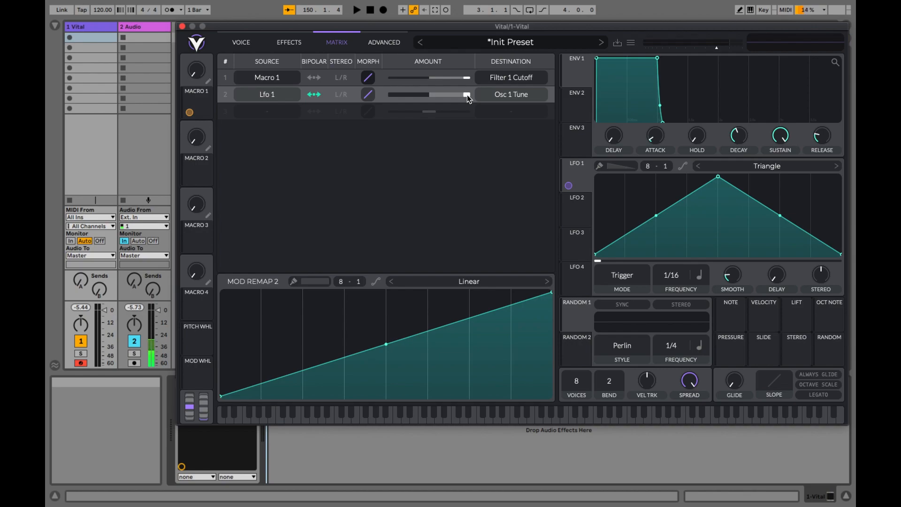
Step: Reset the Lfo 1 to Osc 1 Tune amount to zero and route Mod Wheel to Modulation 2 Amount at the maximum amount
double_click(428, 96)
click(275, 113)
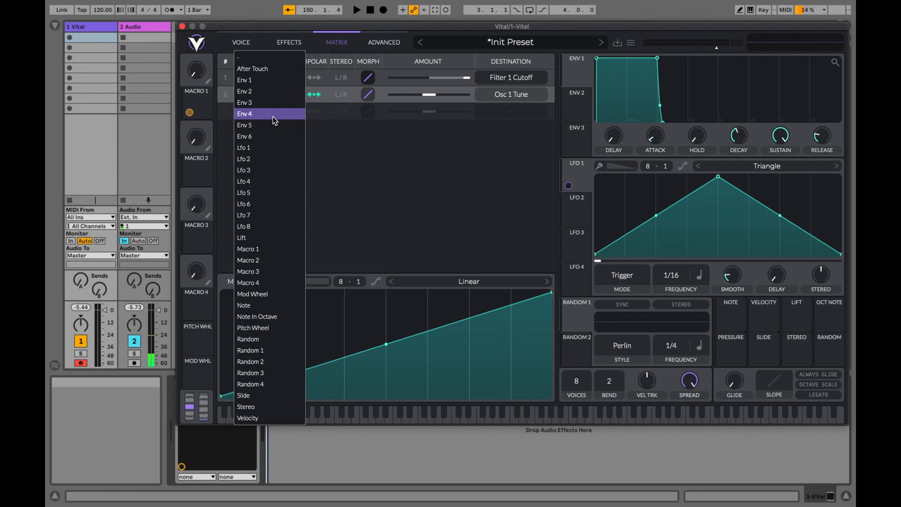
click(249, 294)
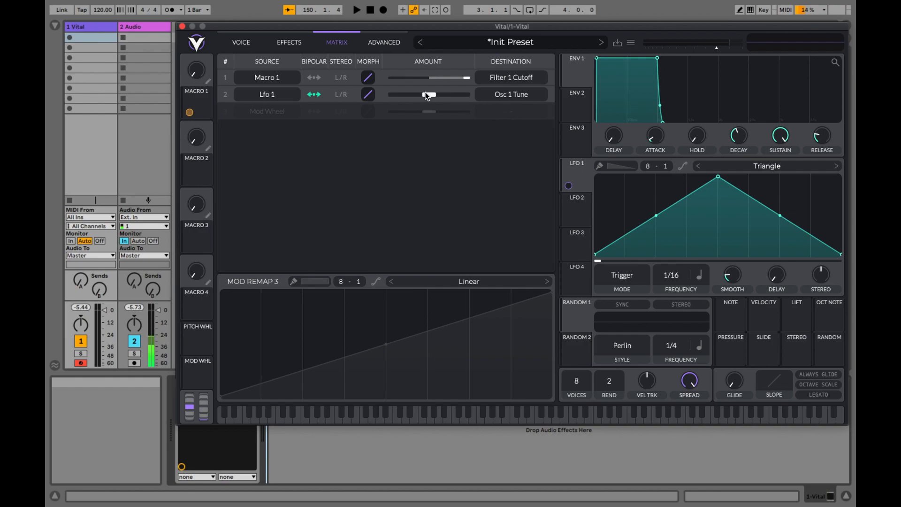
click(512, 110)
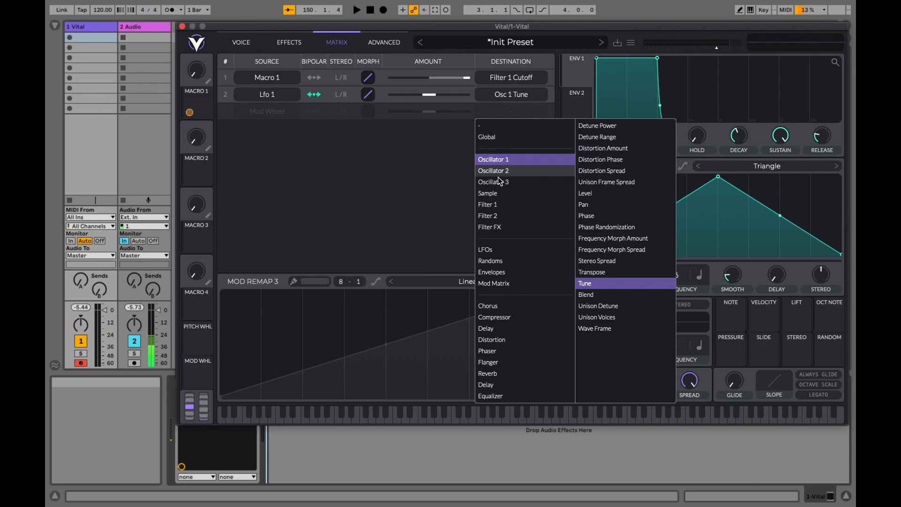
click(505, 284)
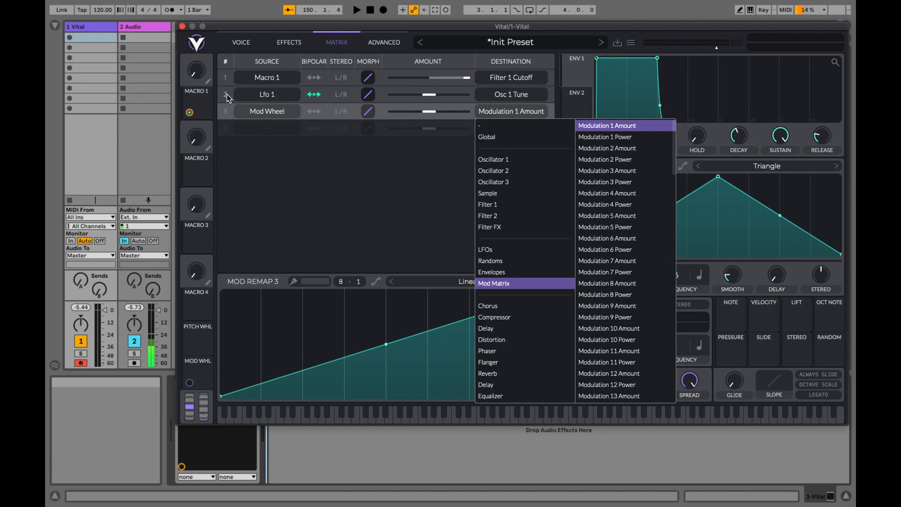
click(617, 149)
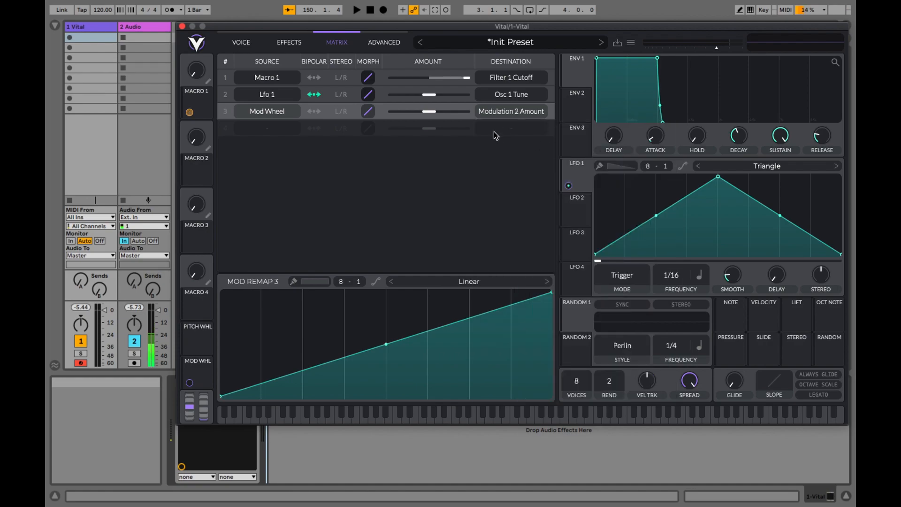
drag(434, 115, 503, 114)
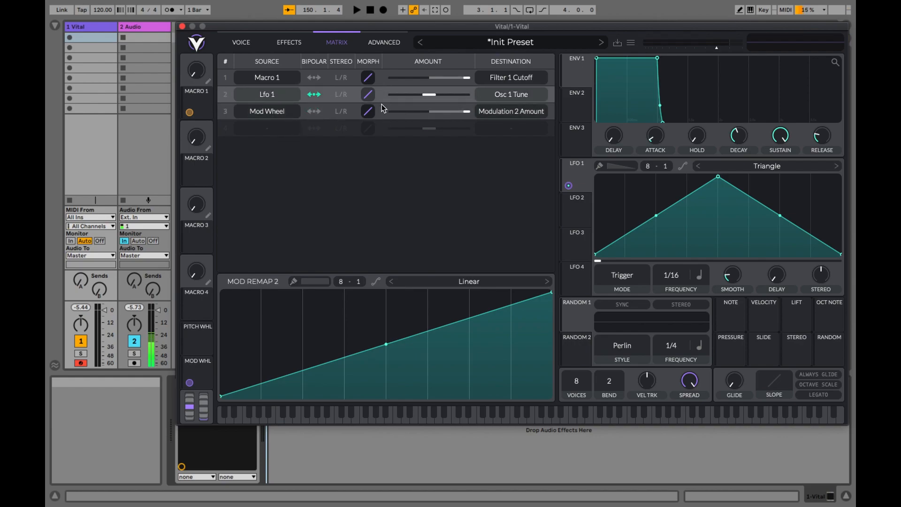
Step: Initialize the preset again and load the Basic Shapes wavetable in oscillator 1
click(241, 43)
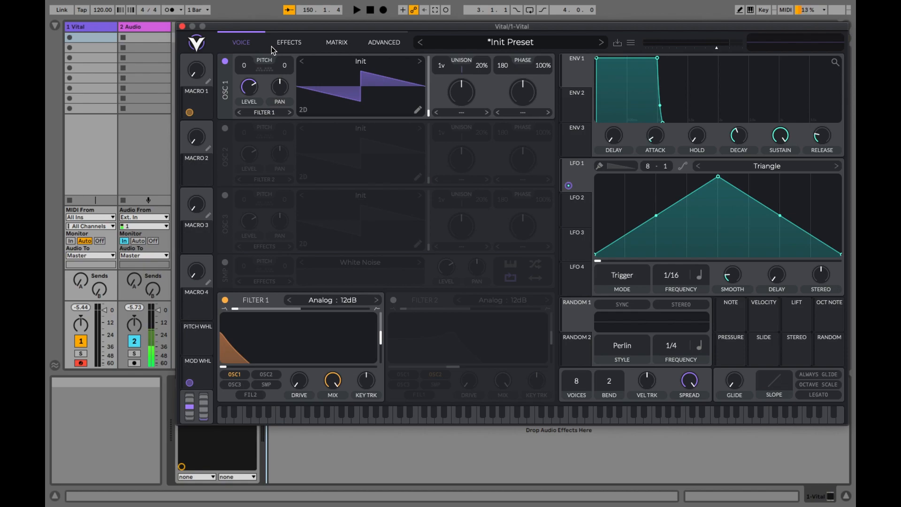
click(632, 43)
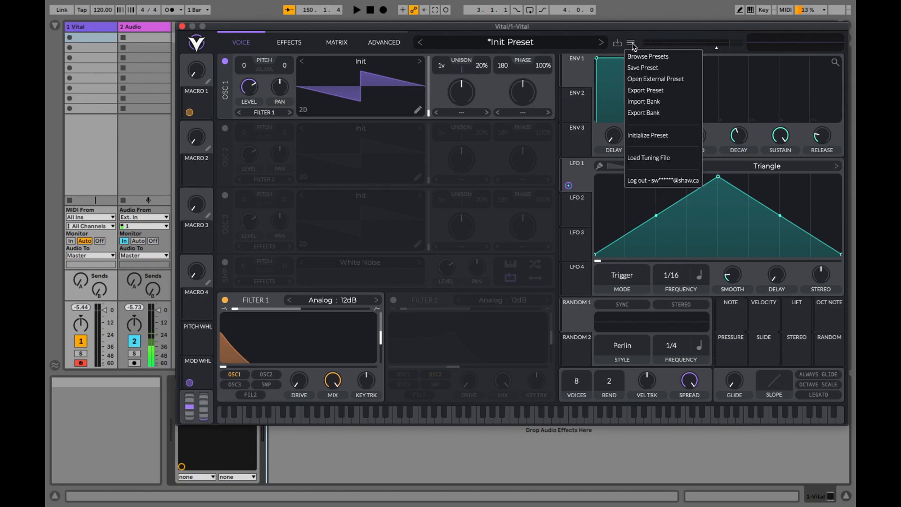
click(649, 135)
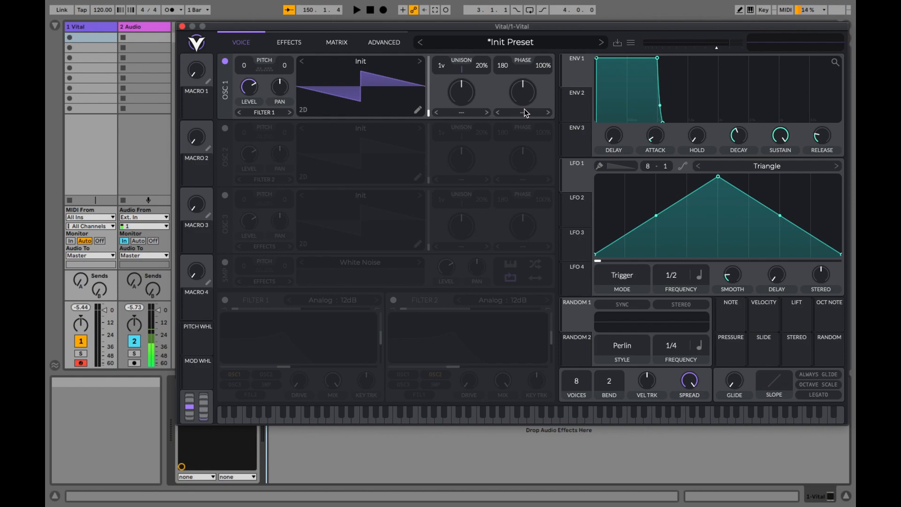
click(420, 62)
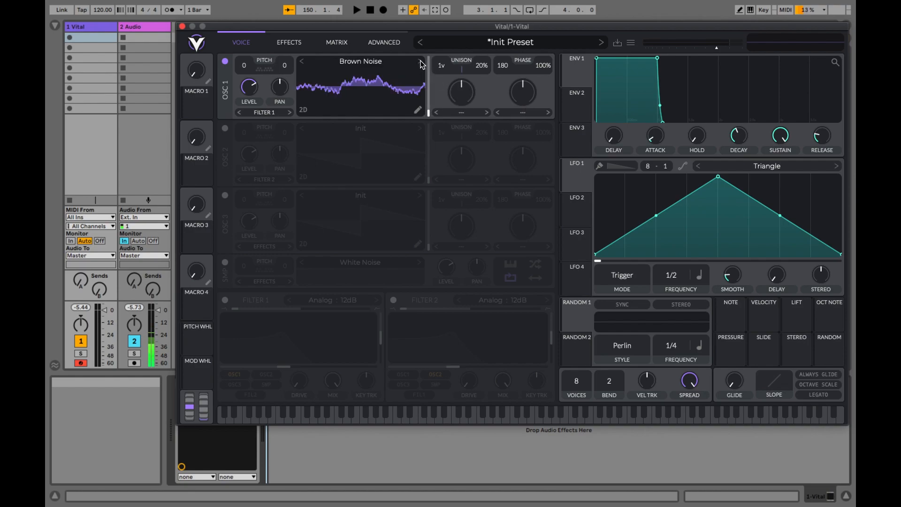
click(302, 61)
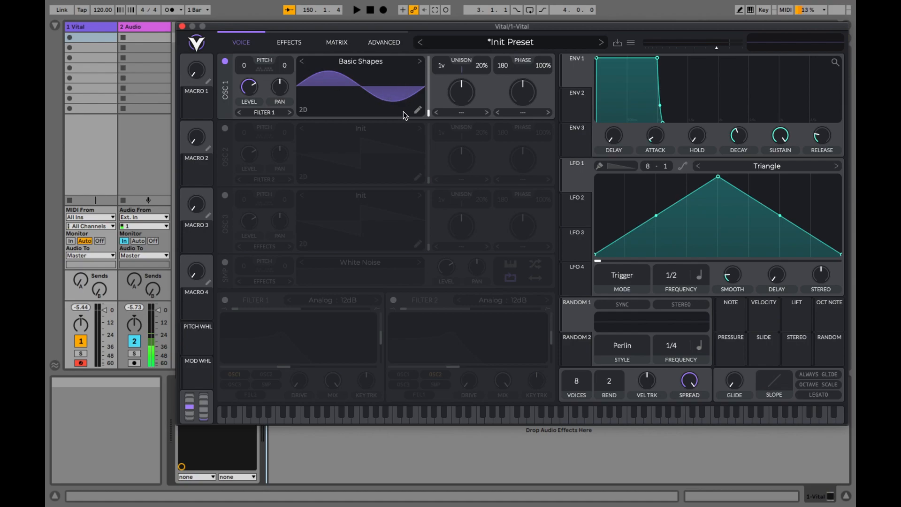
Step: Enable oscillator 2, load the Basic Shapes wavetable and set its distortion type to FM <- Osc 1
click(225, 131)
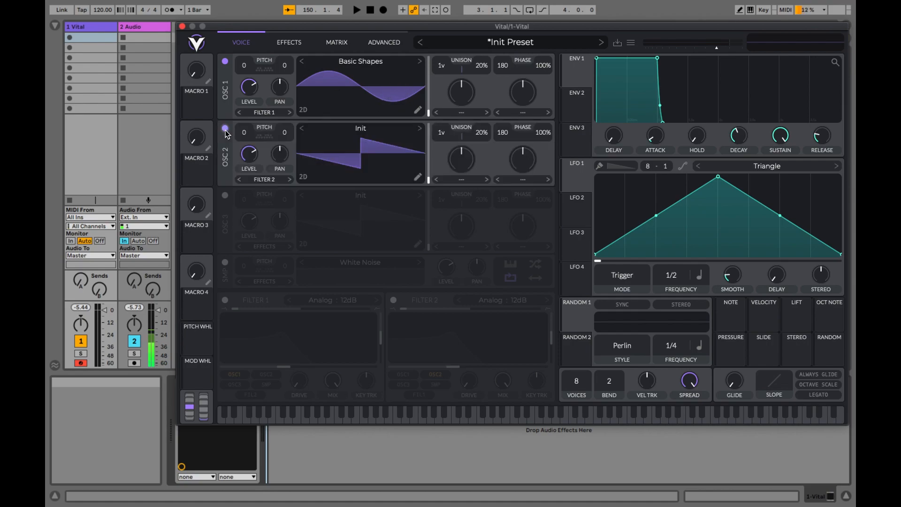
click(420, 134)
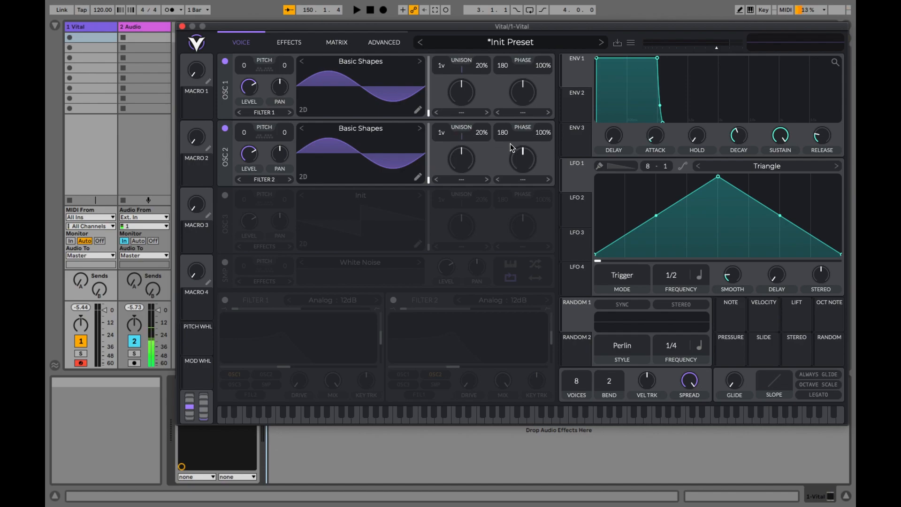
click(524, 180)
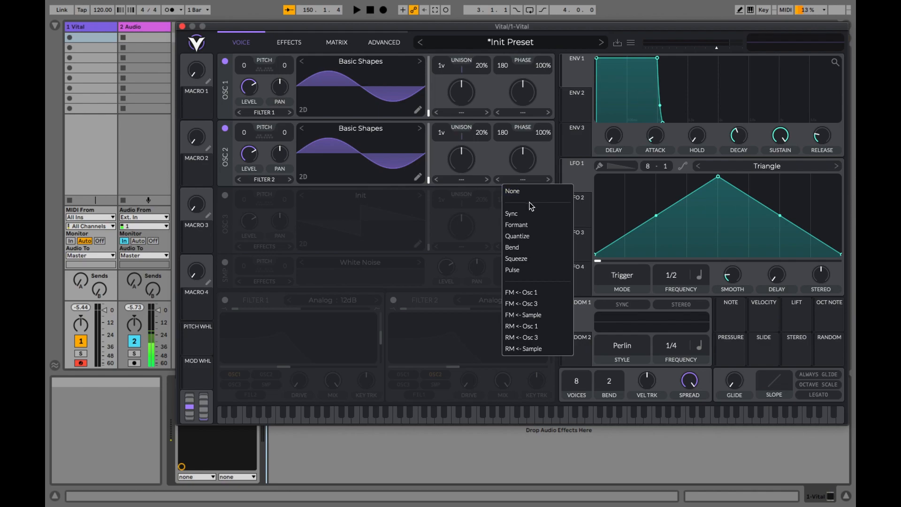
click(542, 292)
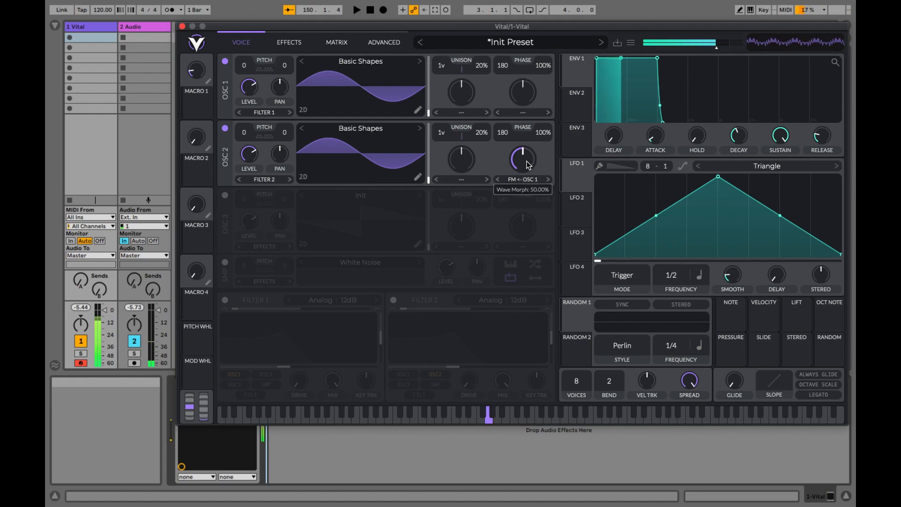
Step: Vary oscillator 2's FM amount between zero and higher settings and examine the resulting waveform and spectrum in the analysis view
drag(526, 161, 515, 111)
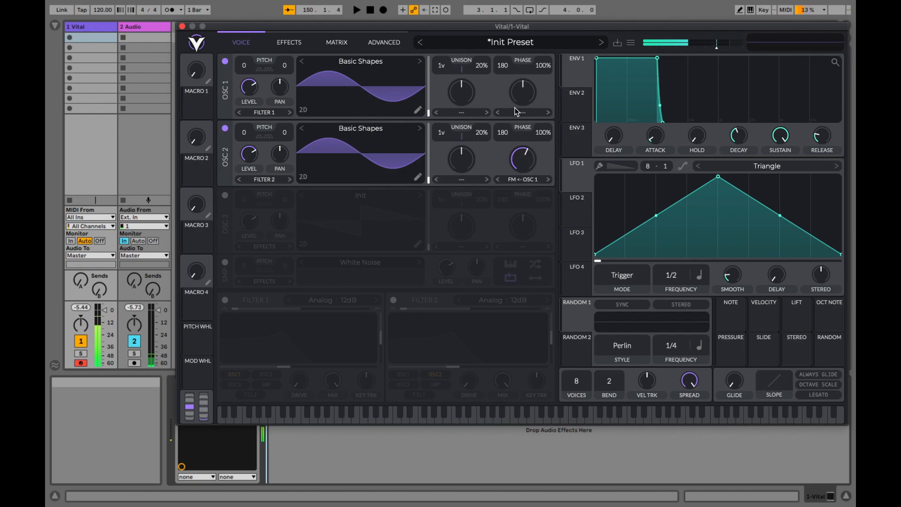
double_click(526, 156)
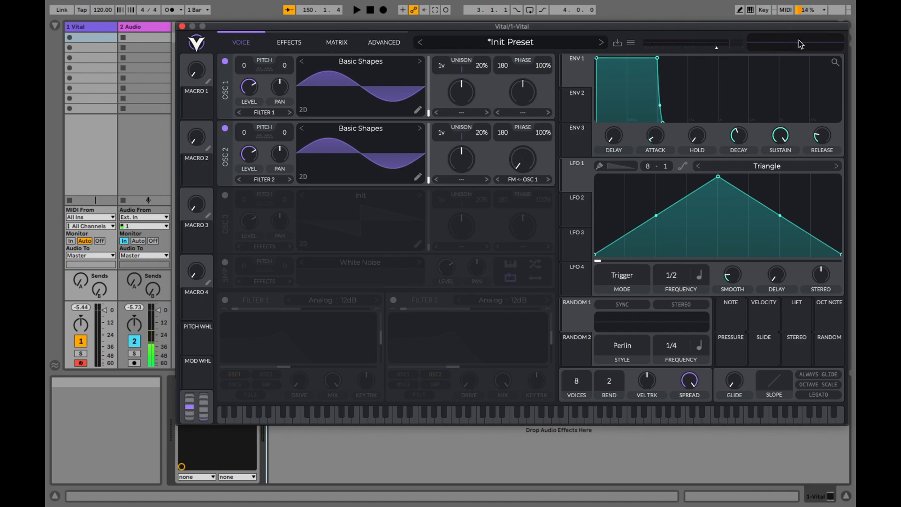
click(387, 43)
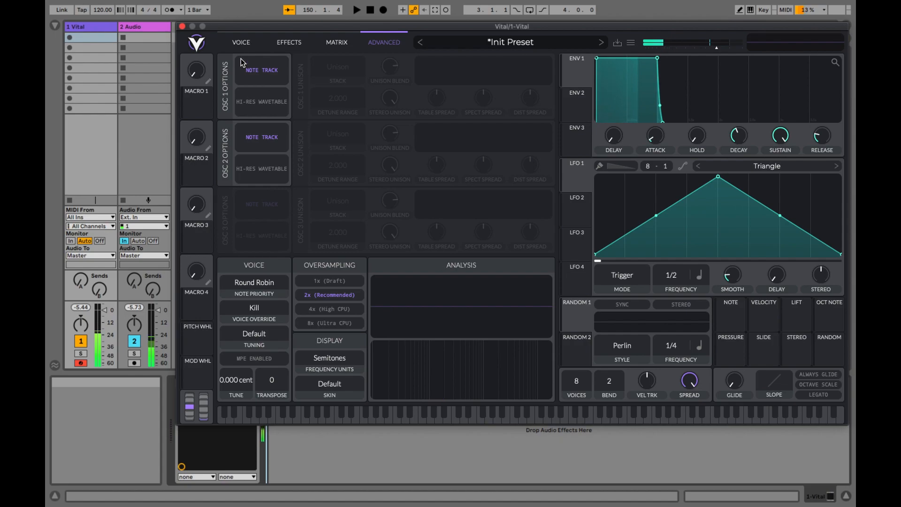
click(242, 43)
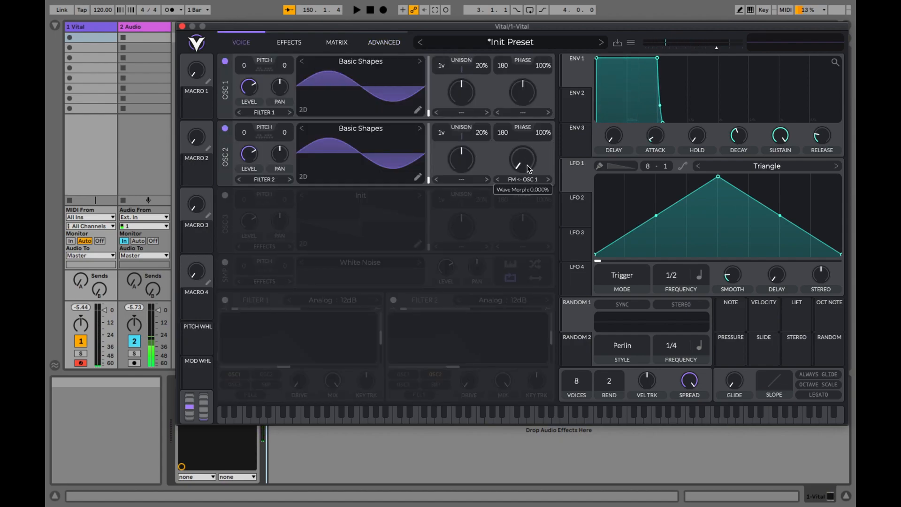
drag(530, 169, 518, 100)
click(382, 42)
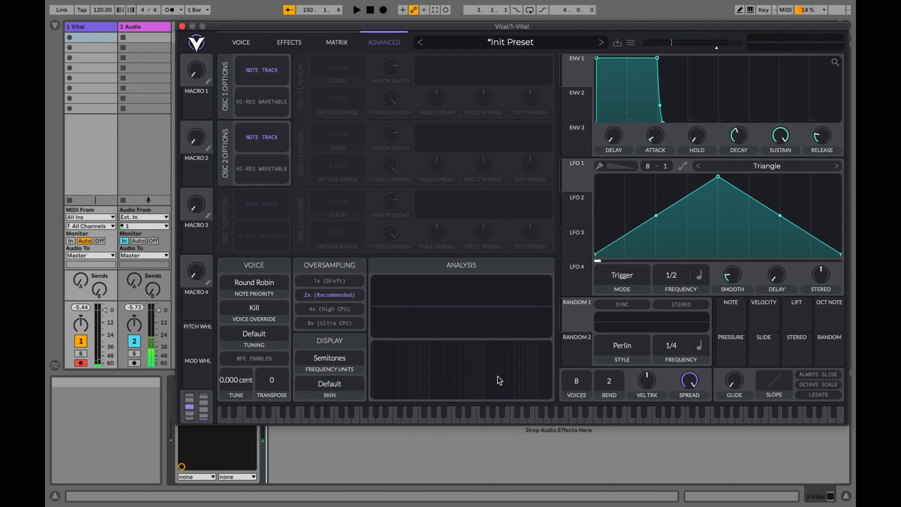
click(240, 42)
Step: Add a modulation matrix row routing Macro 1 to oscillator 1's Level
click(337, 43)
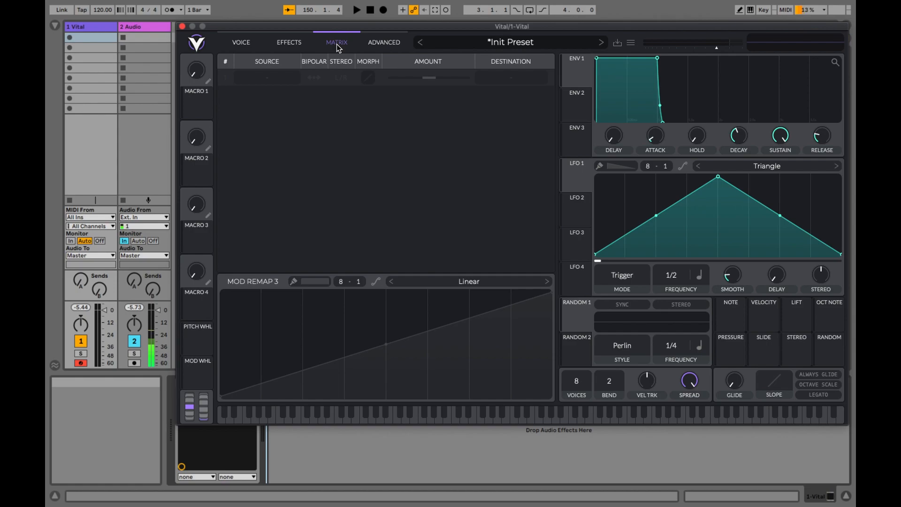
click(273, 78)
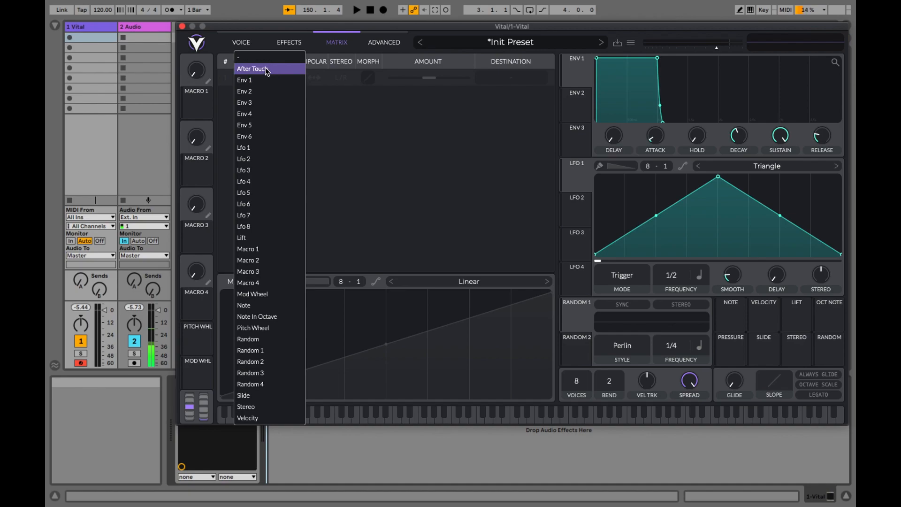
click(257, 250)
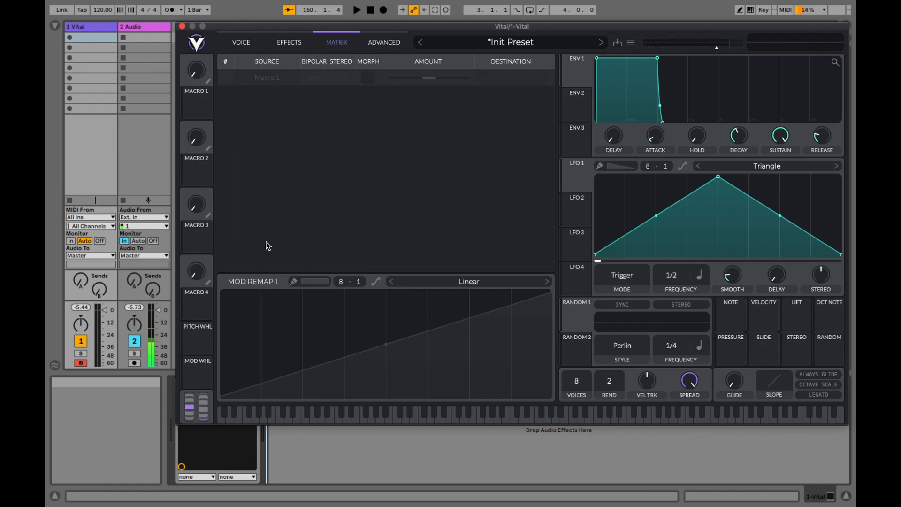
click(517, 78)
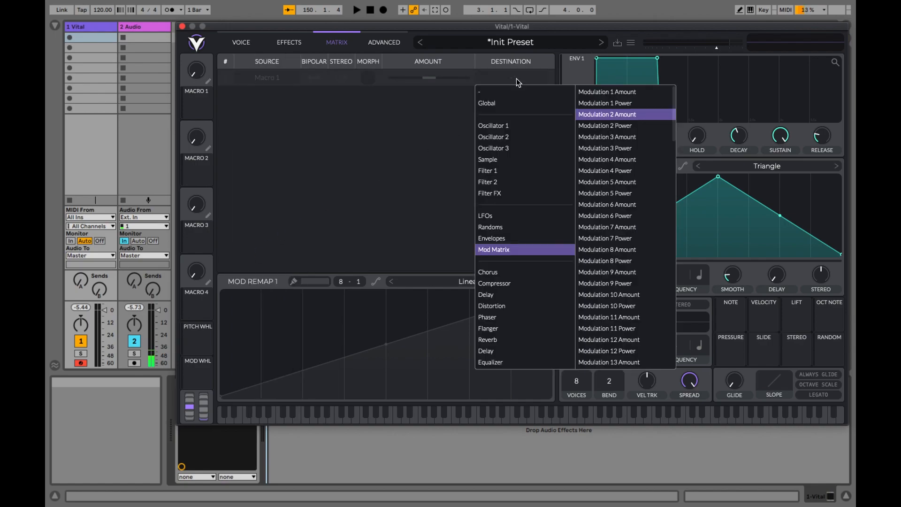
click(506, 125)
click(616, 161)
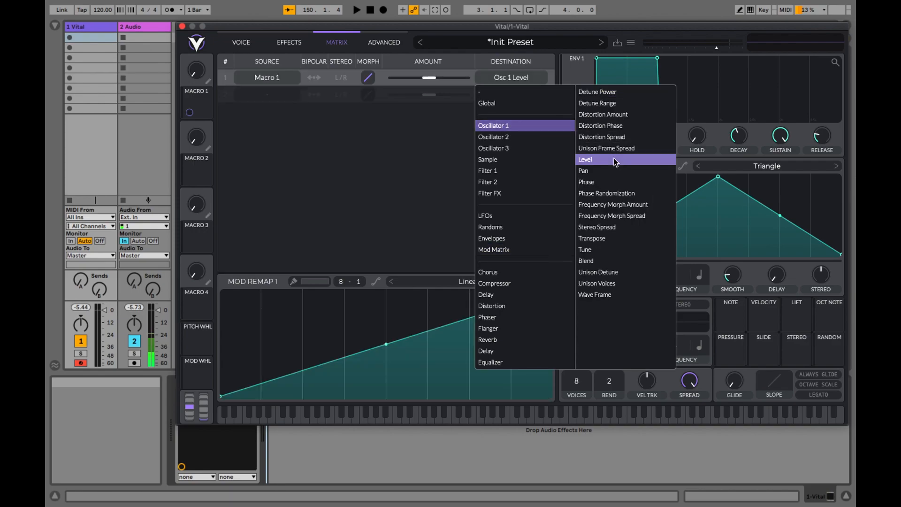
Step: Switch off oscillator 2 and set the Macro 1 to Osc 1 Level modulation to the maximum amount
click(239, 42)
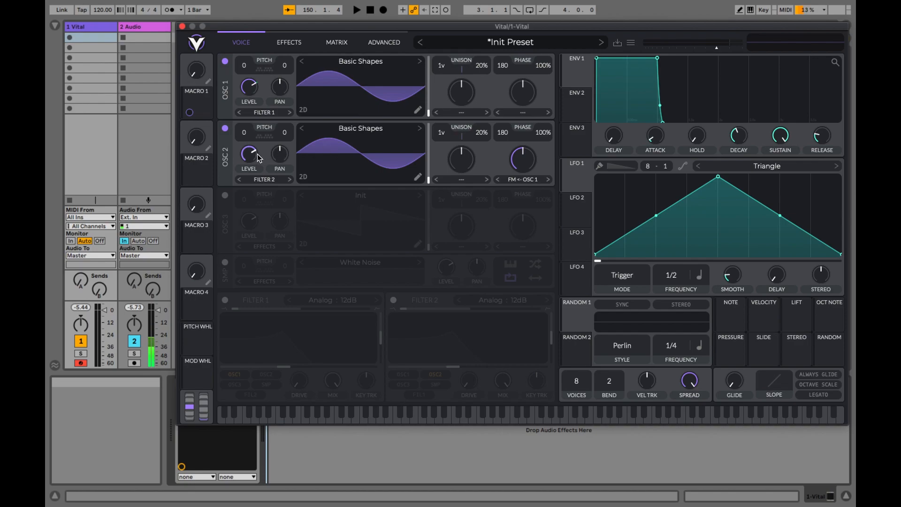
click(225, 128)
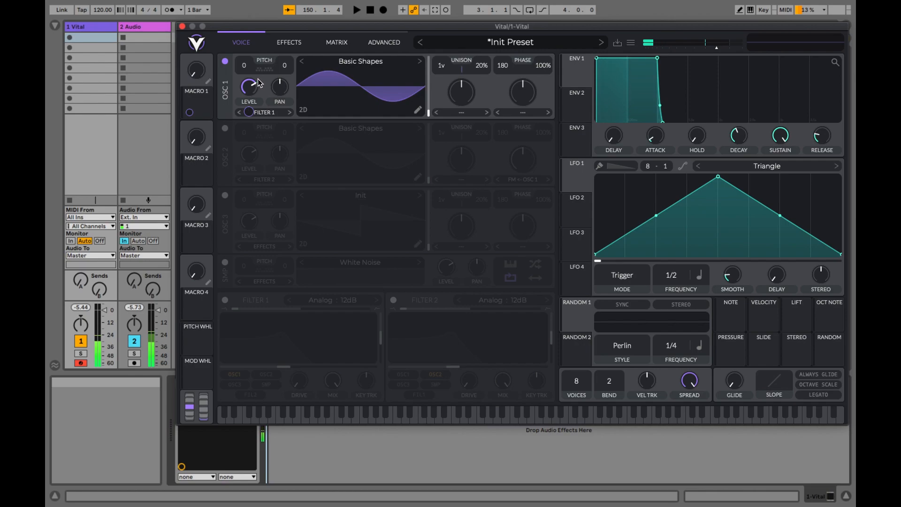
click(335, 43)
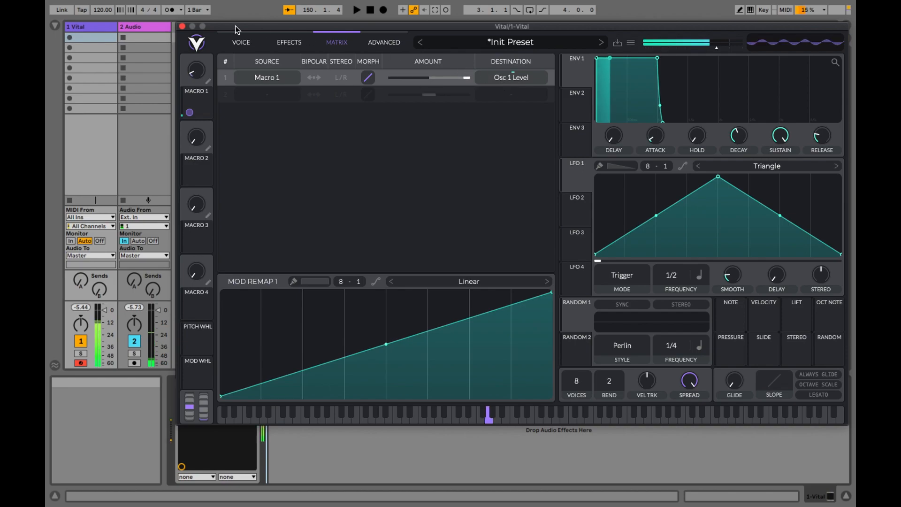
Step: Lower oscillator 1's Level to zero
click(242, 43)
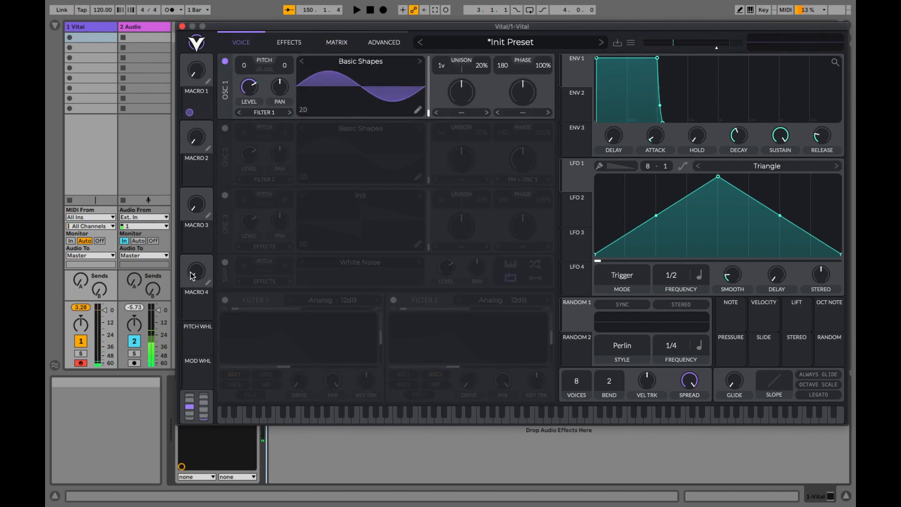
mouse_move(249, 88)
drag(249, 90, 248, 97)
drag(248, 147, 253, 185)
drag(252, 38, 255, 226)
Step: Add a second modulation matrix row routing Macro 1 to oscillator 2's Level
click(336, 43)
click(258, 97)
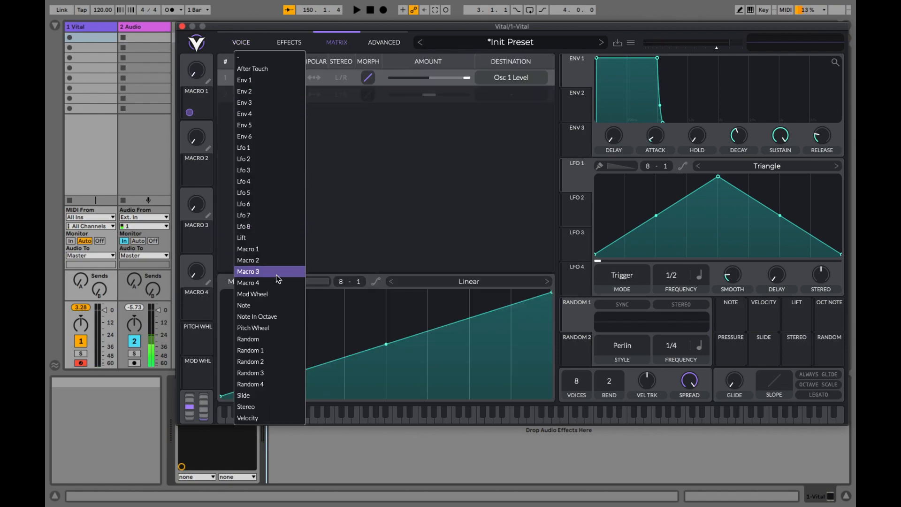
click(251, 249)
click(505, 100)
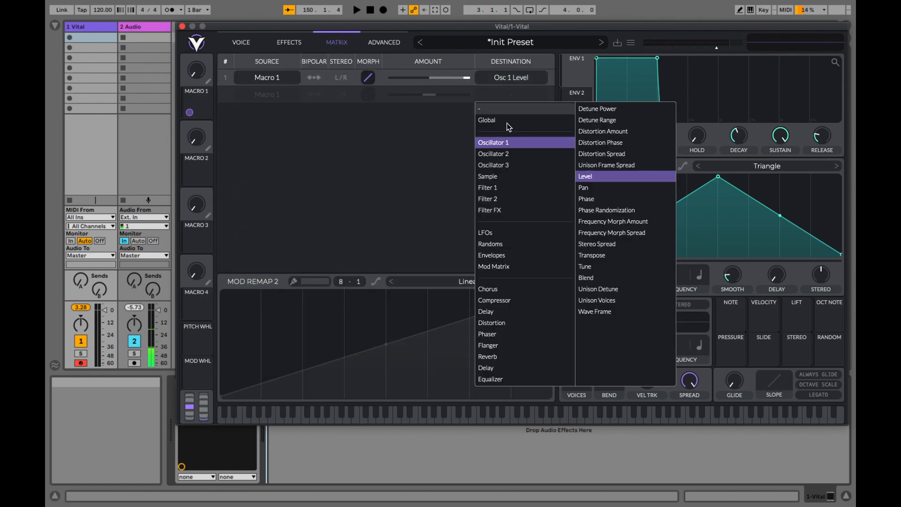
click(507, 154)
click(601, 179)
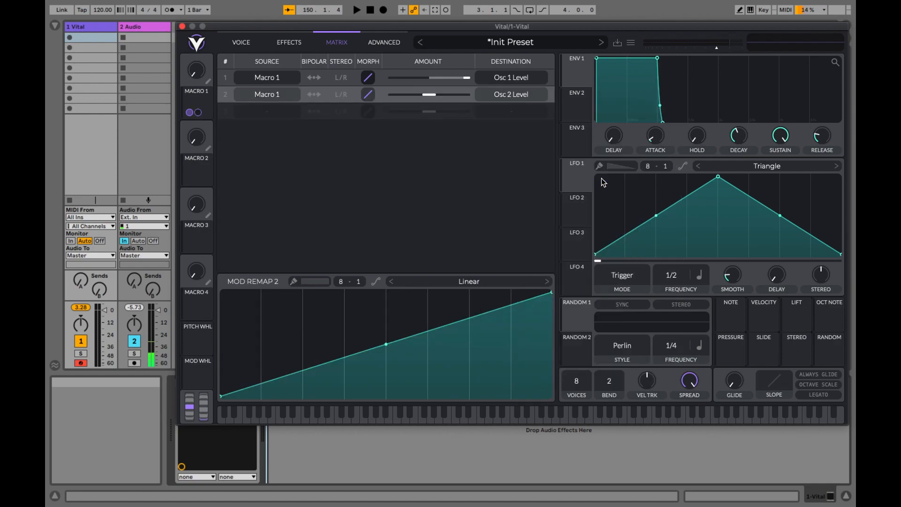
Step: Switch oscillator 2 back on and lower its Level to zero
click(241, 43)
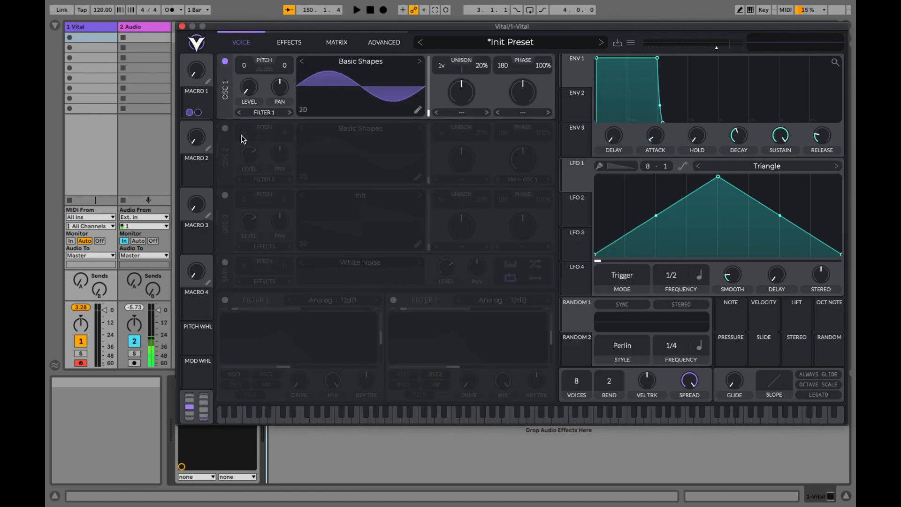
click(224, 128)
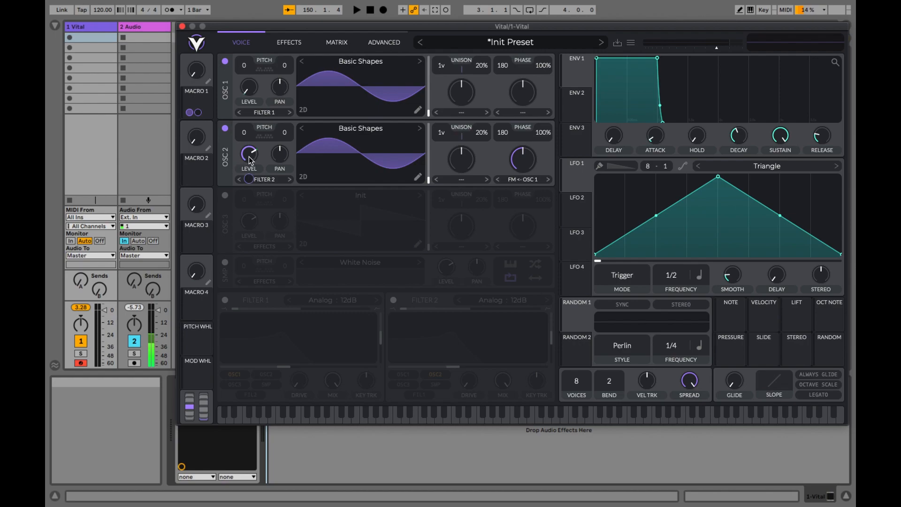
drag(249, 156, 247, 209)
drag(246, 241, 245, 246)
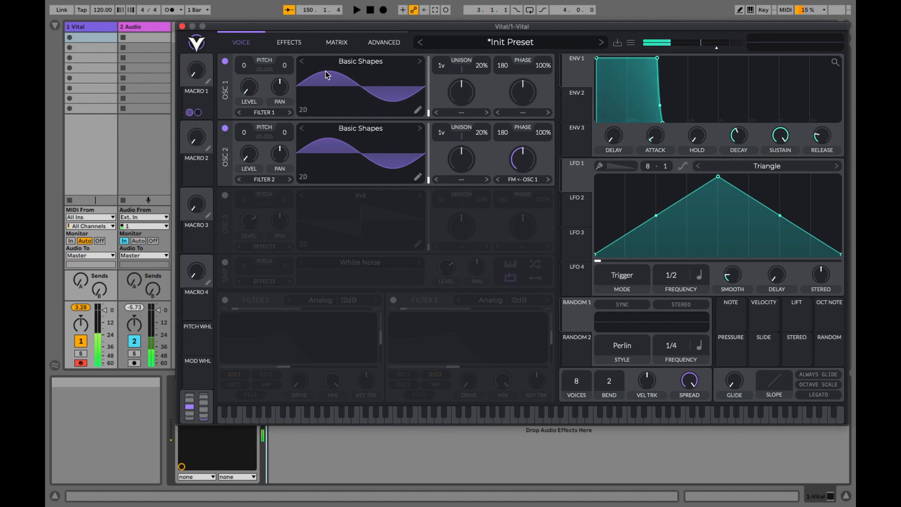
Step: Set the Macro 1 to Osc 2 Level modulation to the maximum amount and lower oscillator 2's FM amount to zero
click(338, 41)
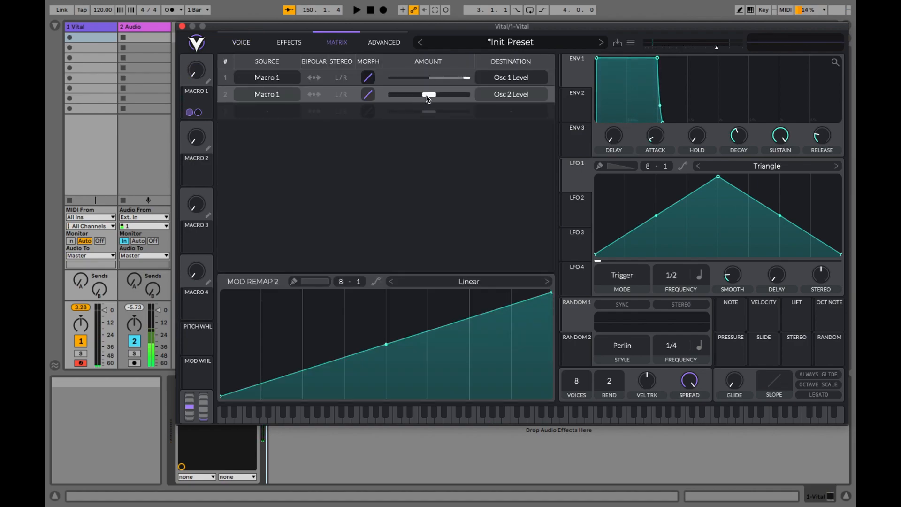
drag(427, 99, 483, 105)
click(242, 42)
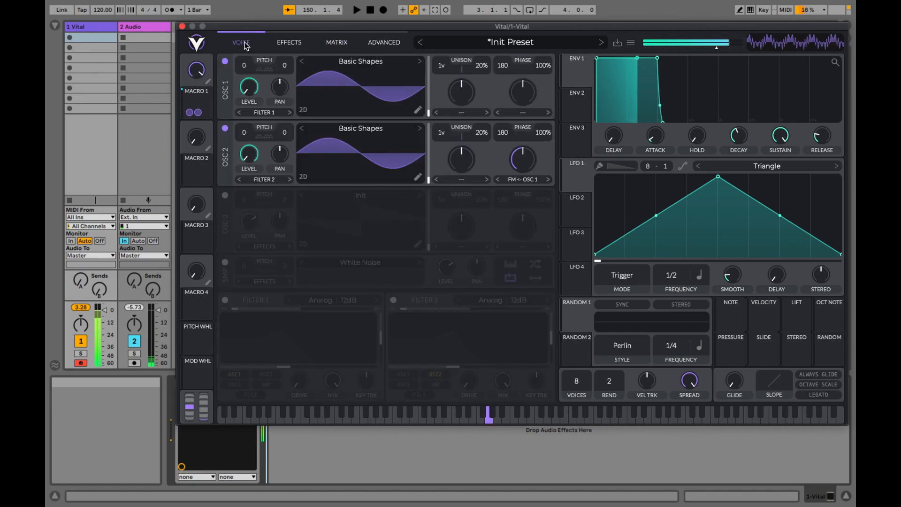
mouse_move(523, 164)
drag(523, 164, 533, 276)
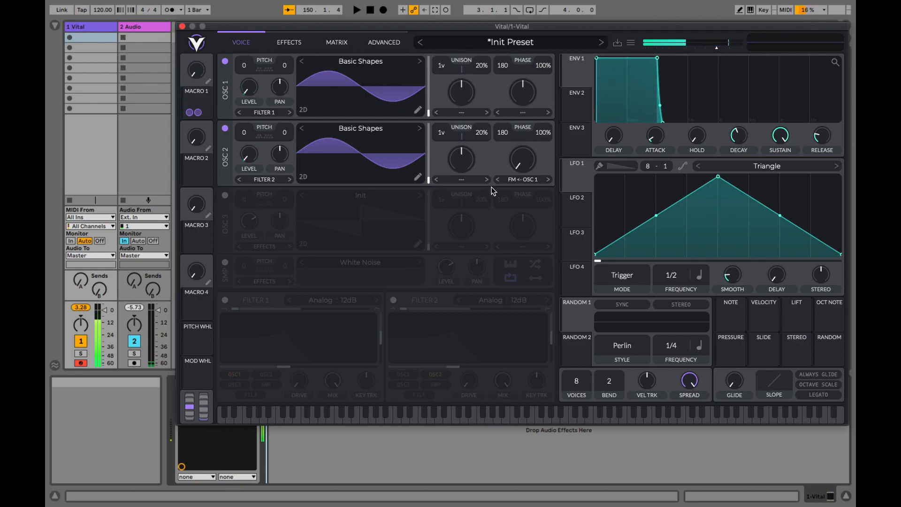
drag(521, 166, 520, 196)
mouse_move(517, 235)
mouse_down()
mouse_move(517, 188)
mouse_move(520, 249)
mouse_up()
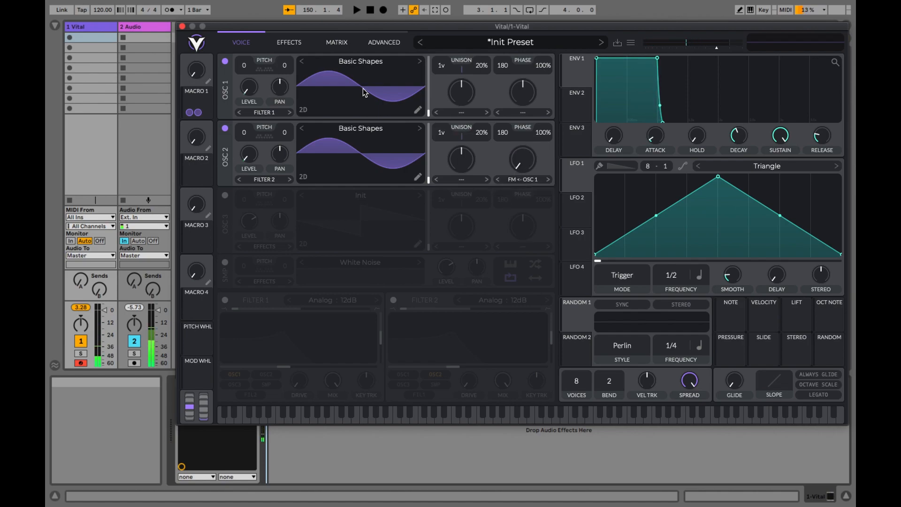
Step: Add a third modulation matrix row routing Macro 1 to oscillator 2's Frequency Morph Amount
click(329, 52)
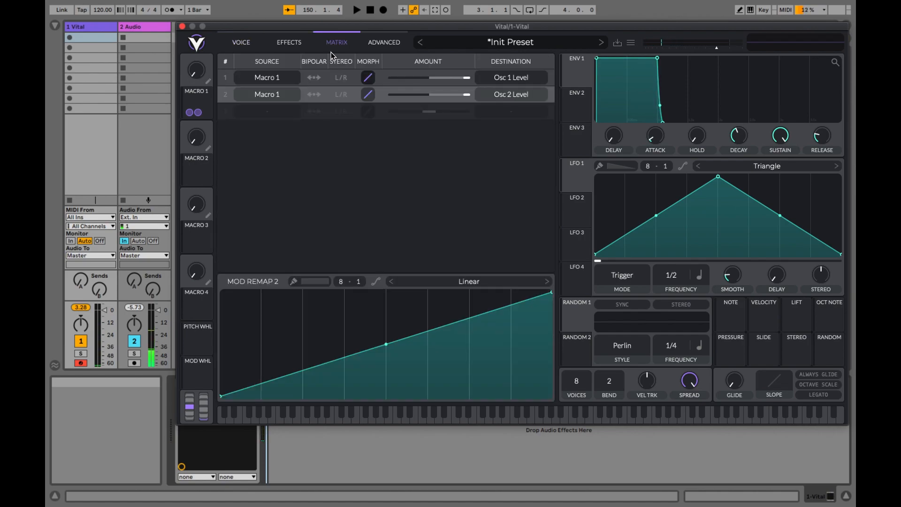
click(264, 111)
click(306, 232)
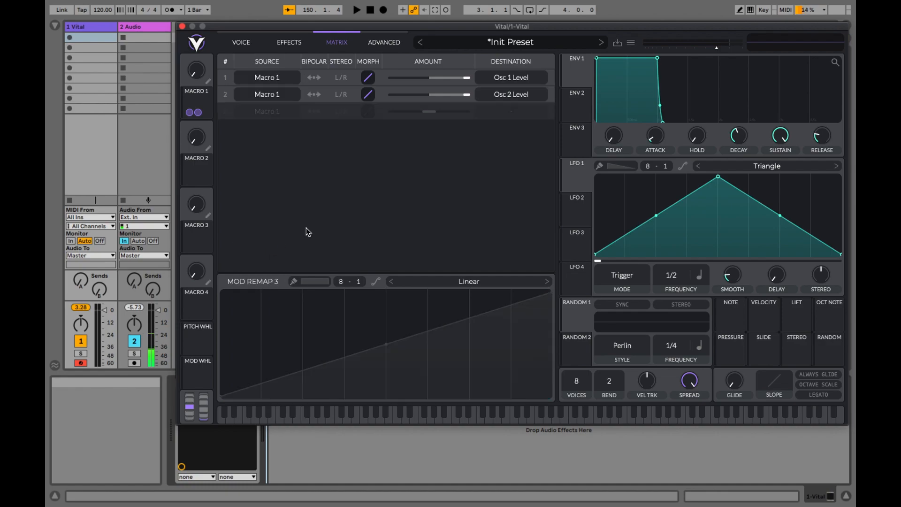
click(513, 111)
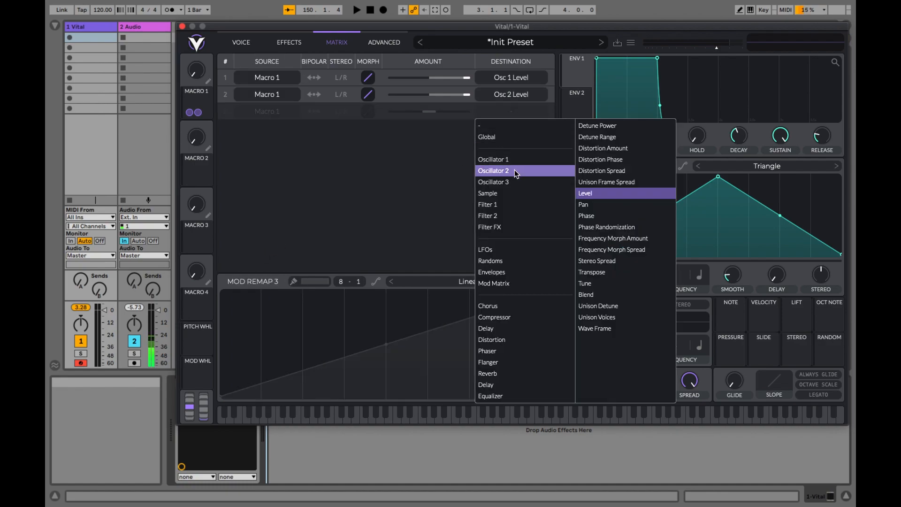
click(632, 238)
click(240, 43)
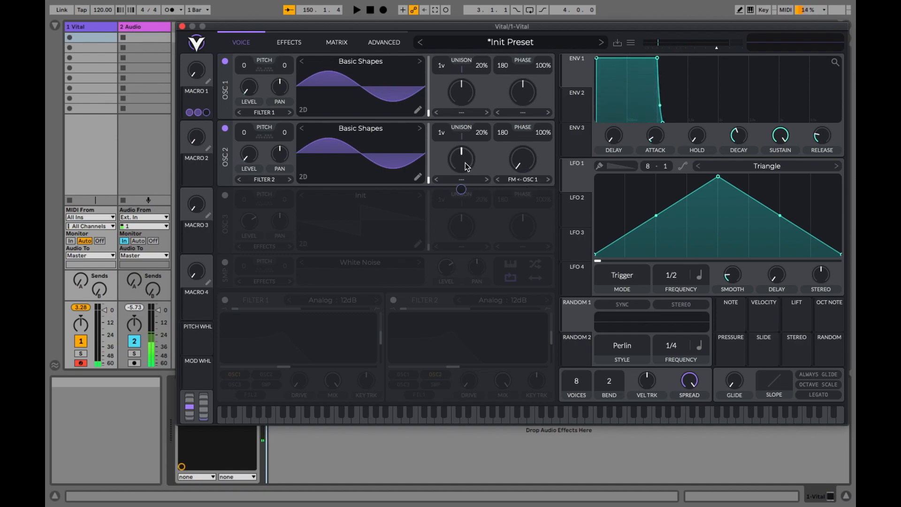
Step: Change the destination of the third modulation row to oscillator 2's Distortion Amount
click(343, 43)
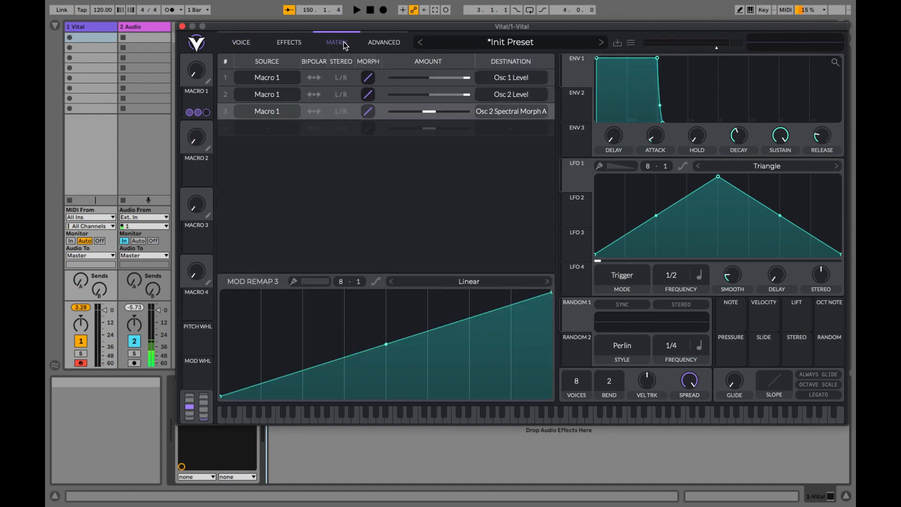
click(484, 117)
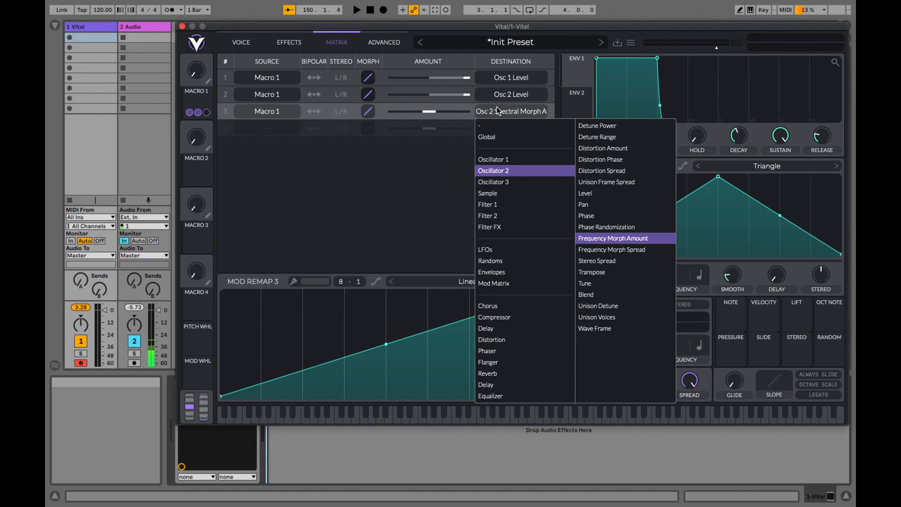
click(609, 148)
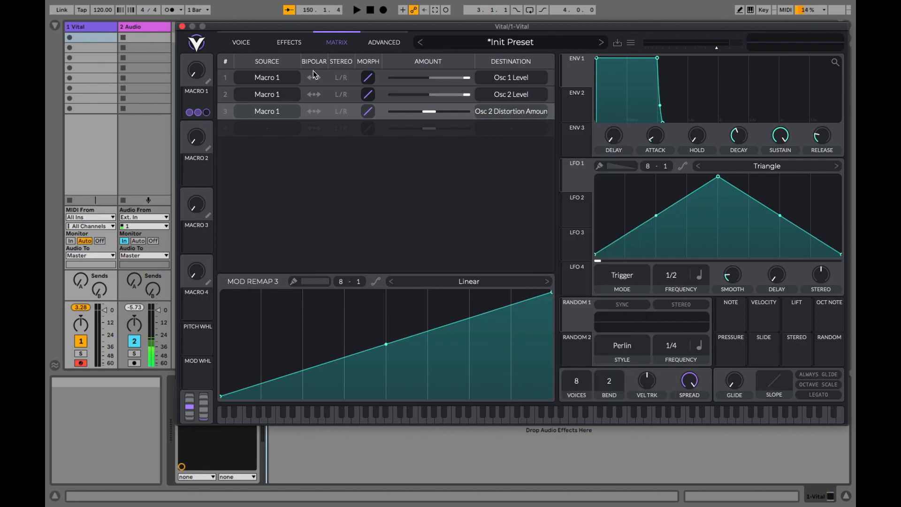
Step: Try different FM amounts on oscillator 2 and return the amount to zero
click(249, 44)
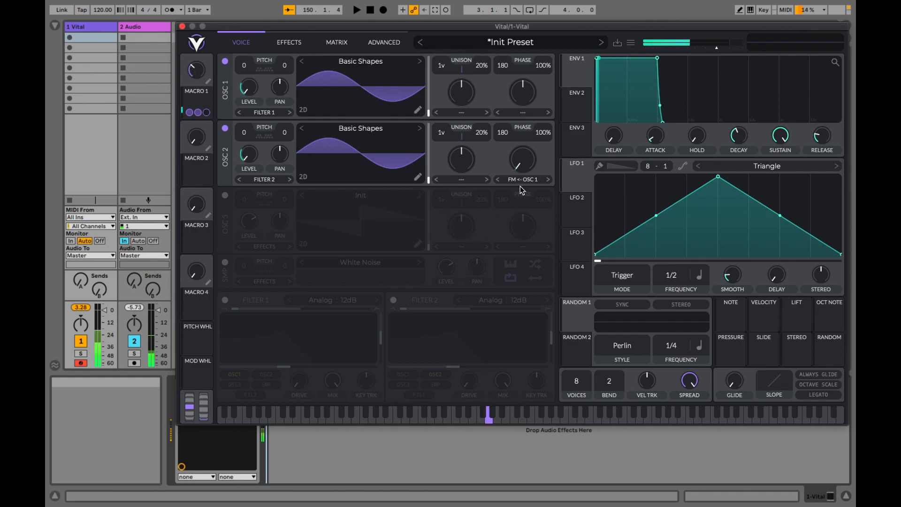
mouse_move(523, 169)
drag(523, 169, 519, 106)
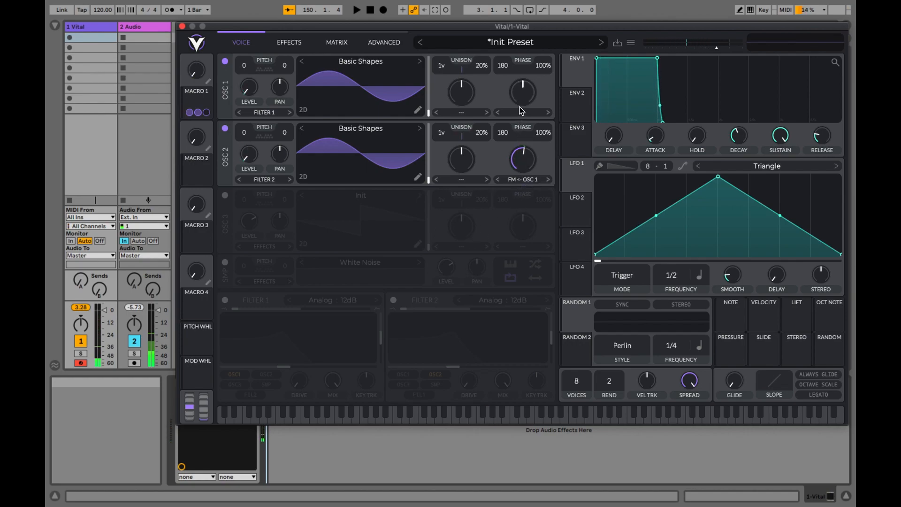
drag(520, 159, 519, 178)
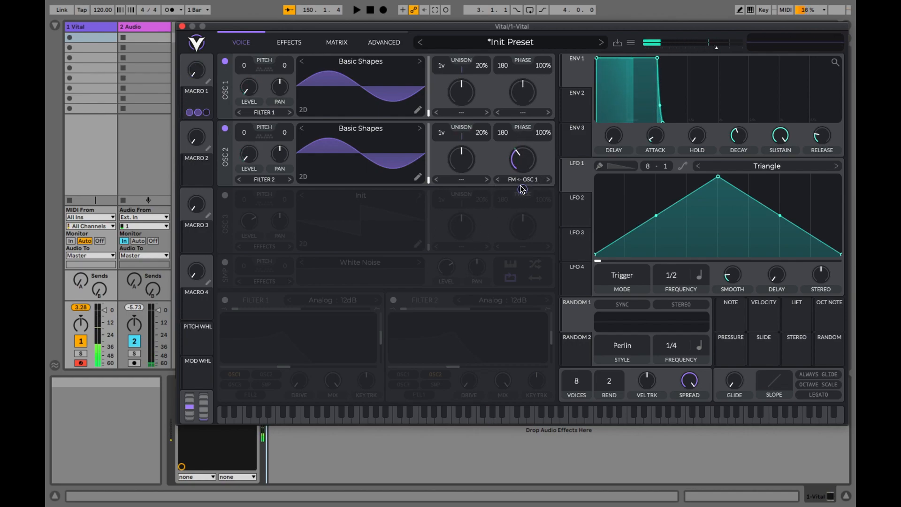
click(346, 42)
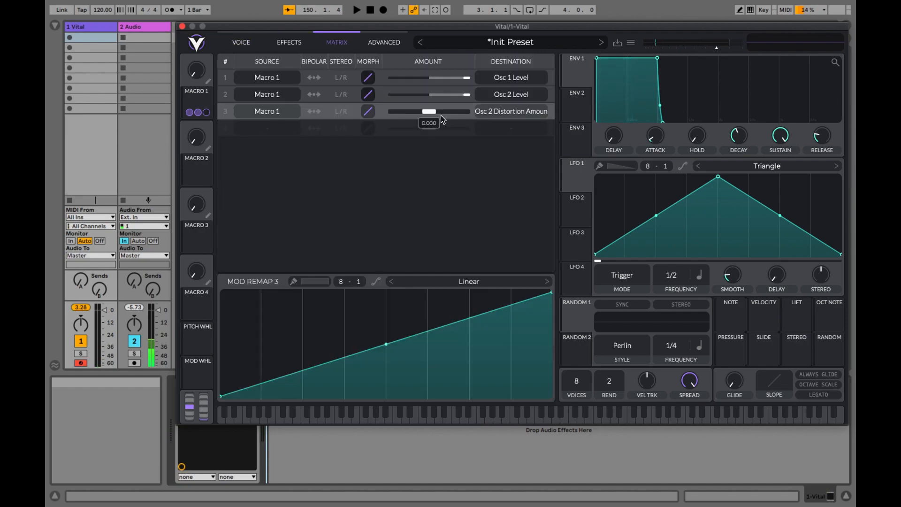
click(241, 43)
drag(521, 159, 517, 207)
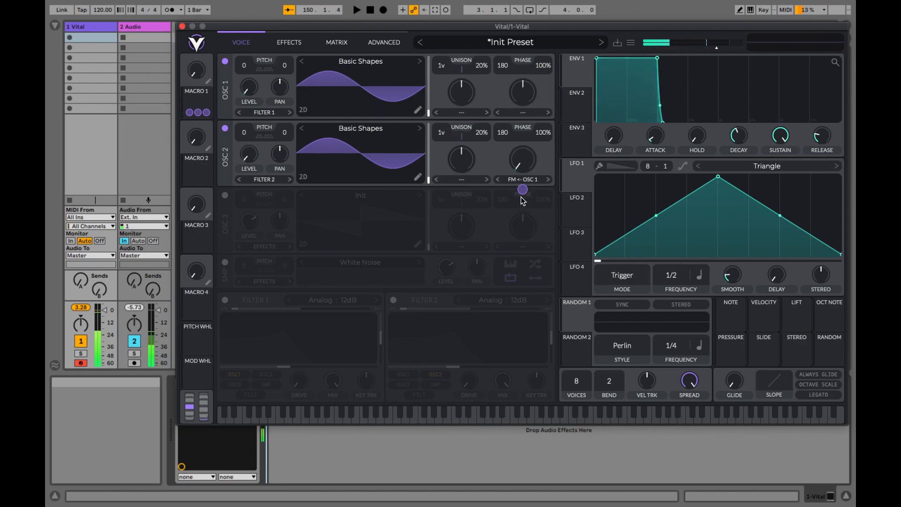
Step: Set the Macro 1 modulation of oscillator 2's Distortion Amount to roughly half
mouse_move(523, 190)
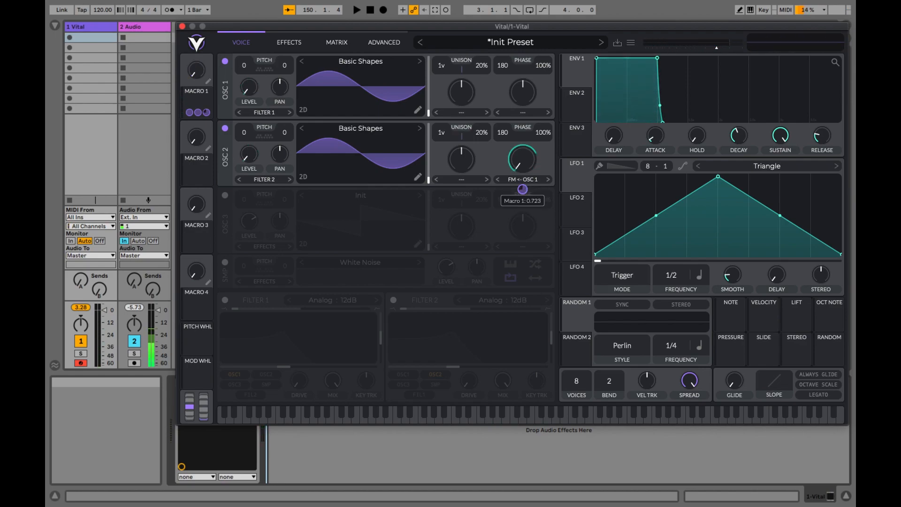
drag(523, 189, 523, 189)
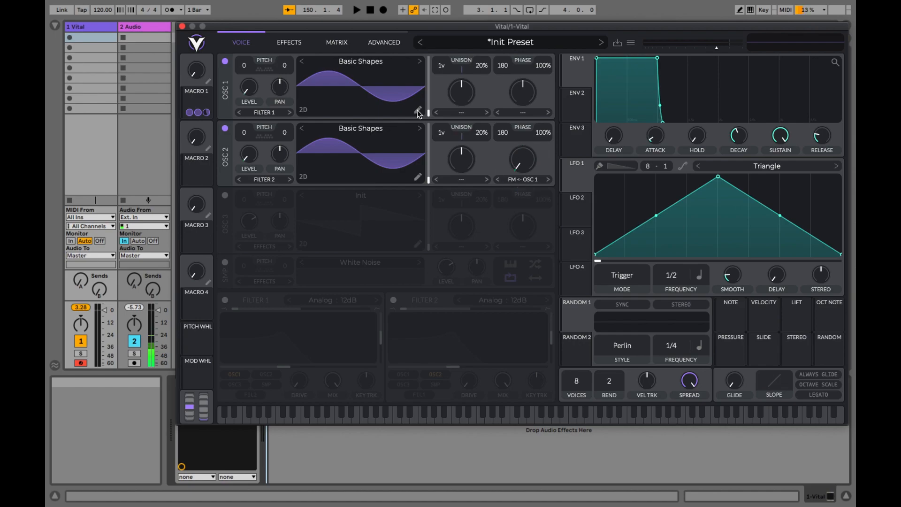
click(336, 41)
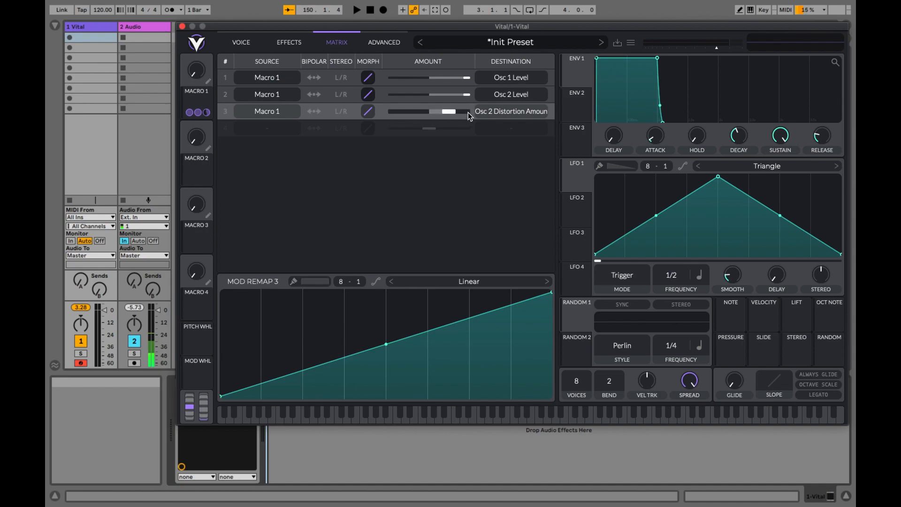
click(242, 42)
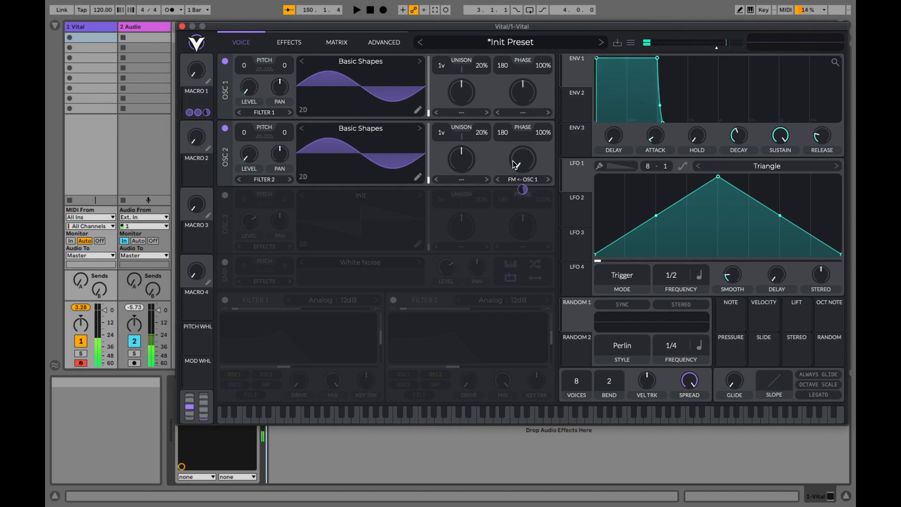
mouse_move(522, 189)
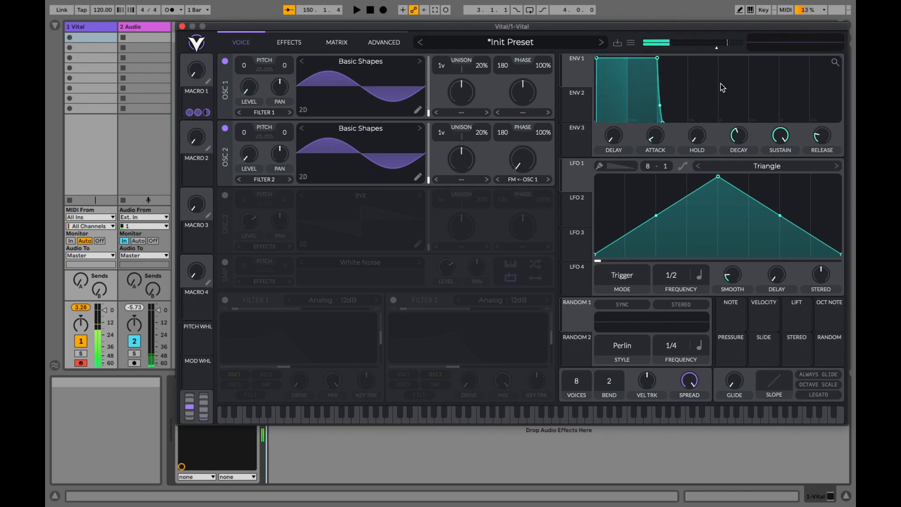
Step: Lower the Macro 1 modulation amounts for Osc 1 Level and Osc 2 Level to about 0.8
click(343, 40)
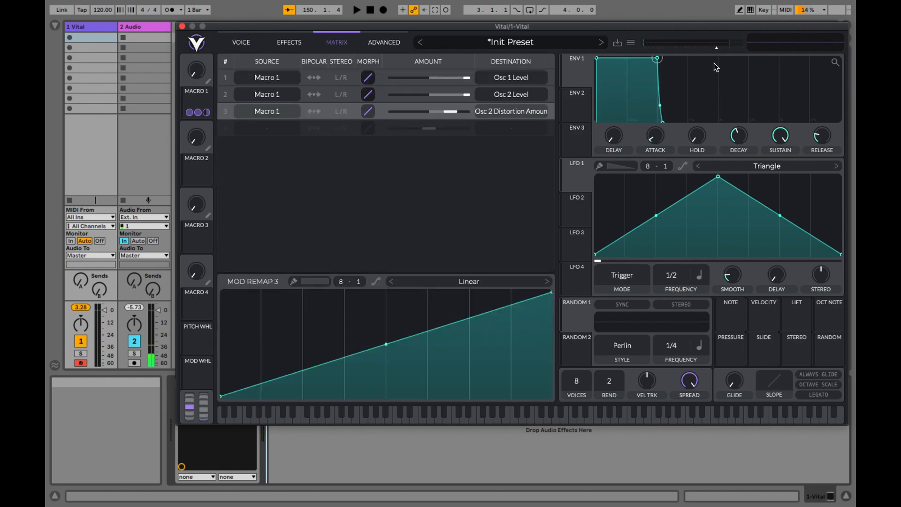
click(460, 78)
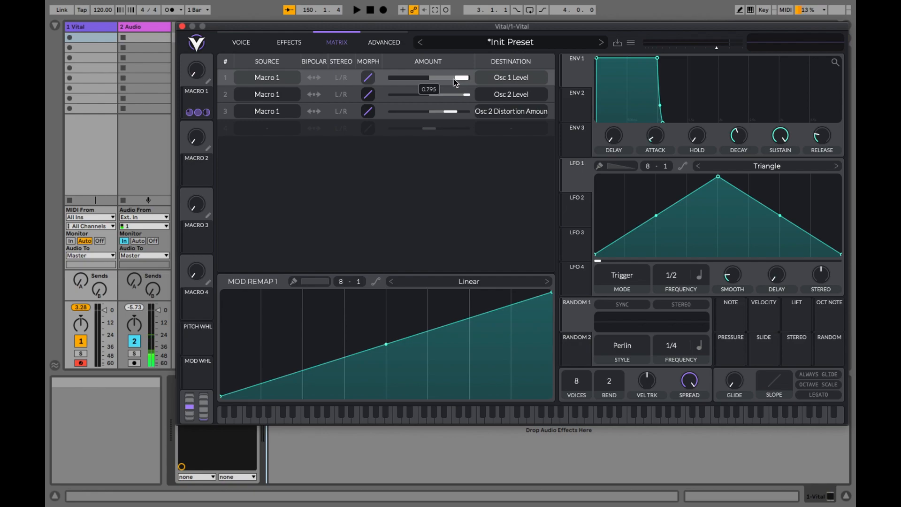
click(462, 95)
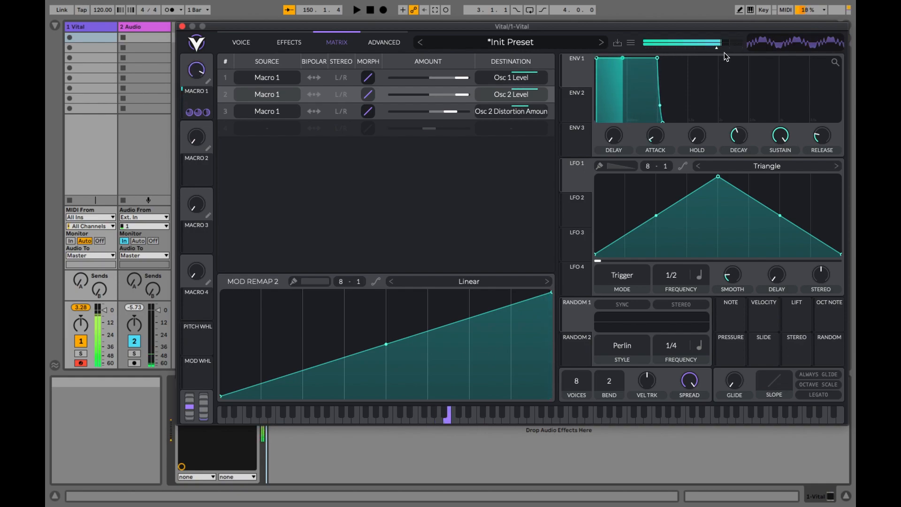
Step: Try transposing oscillator 1 up 12 semitones, and reset its transpose to 0
click(241, 42)
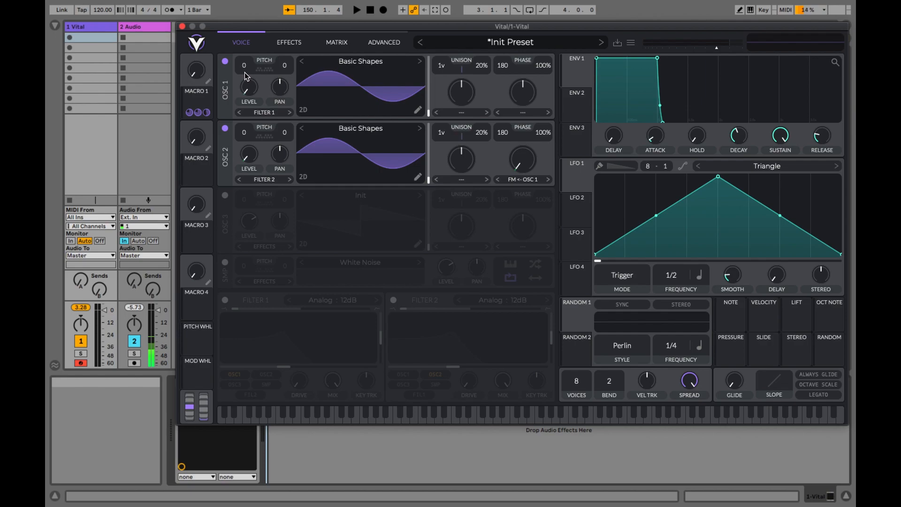
drag(243, 52, 232, 2)
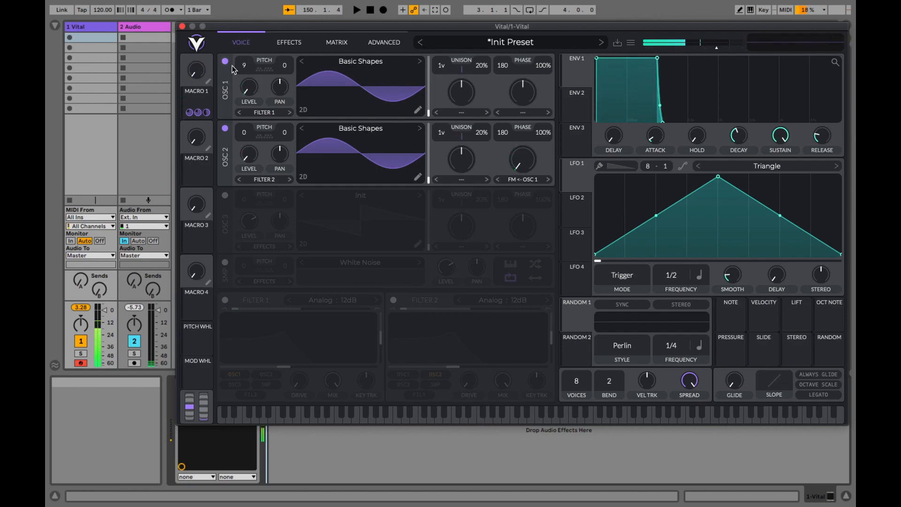
drag(243, 72, 243, 53)
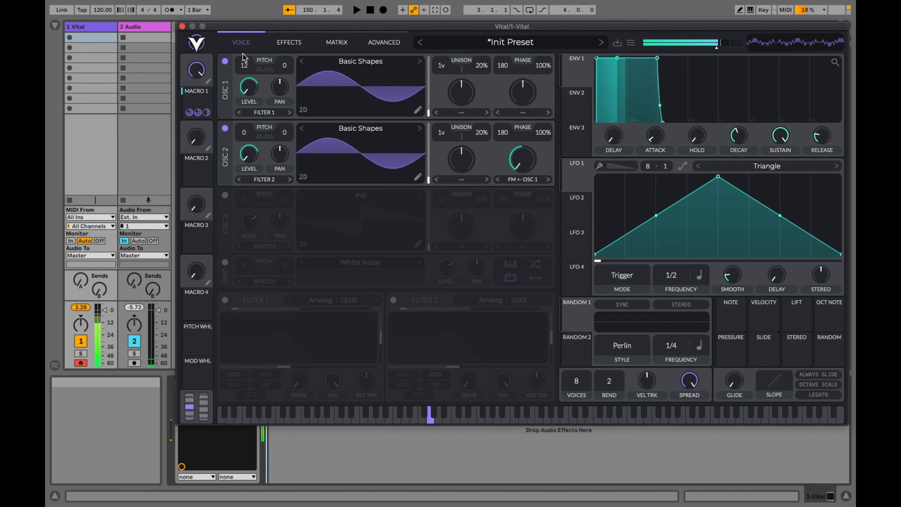
double_click(244, 68)
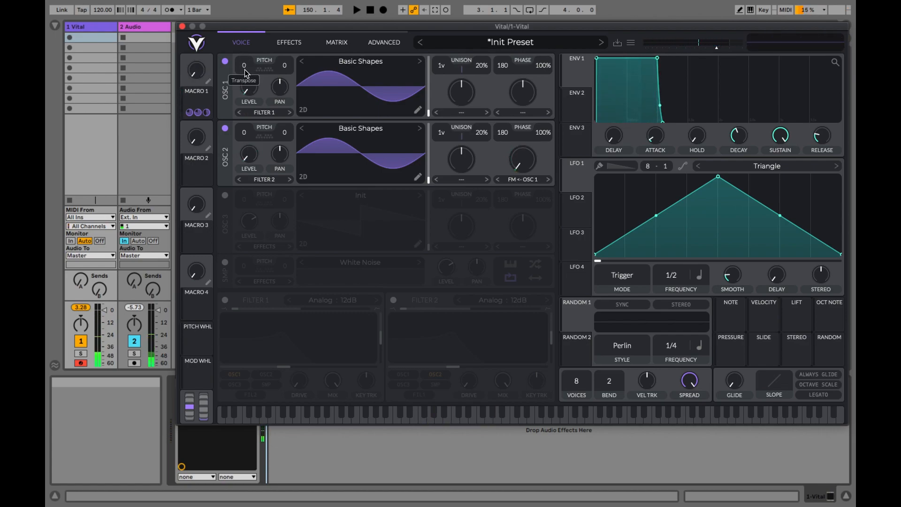
Step: Try transposing oscillator 2 to 12 and to -12 semitones, and reset its transpose to 0
drag(246, 137, 238, 62)
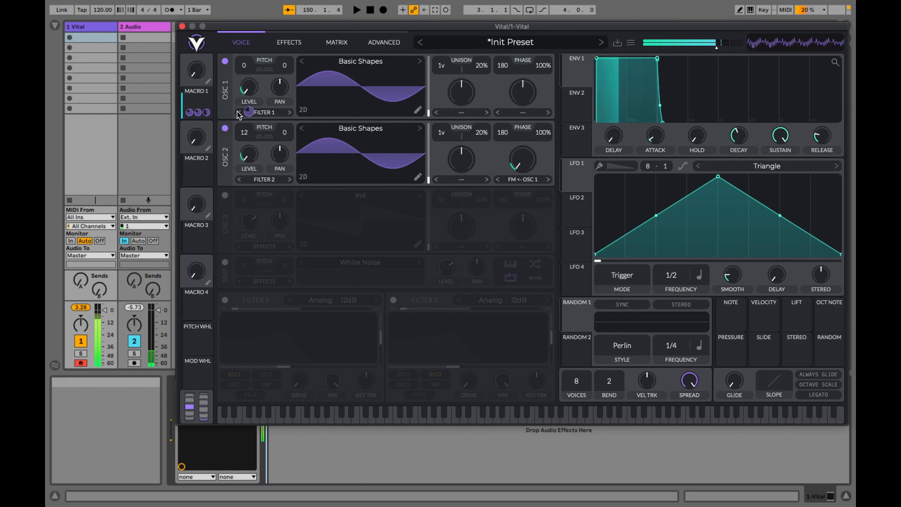
drag(247, 143, 239, 281)
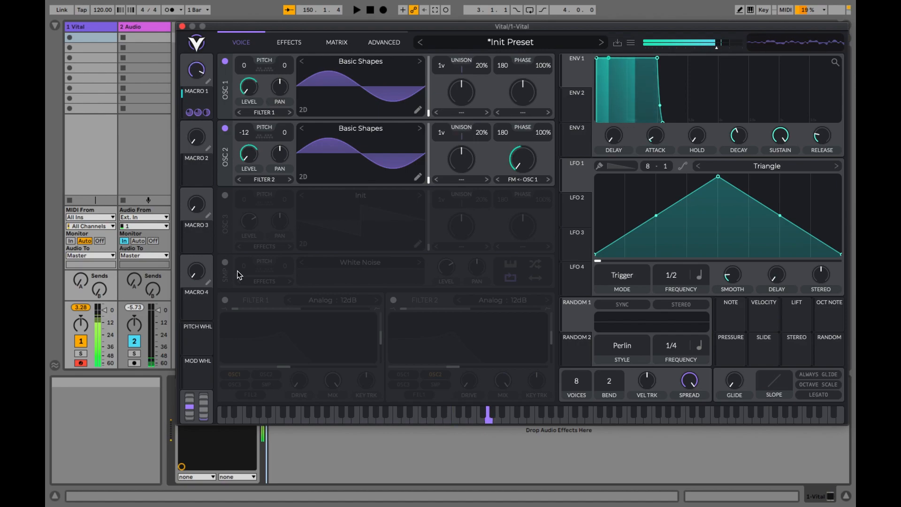
double_click(247, 134)
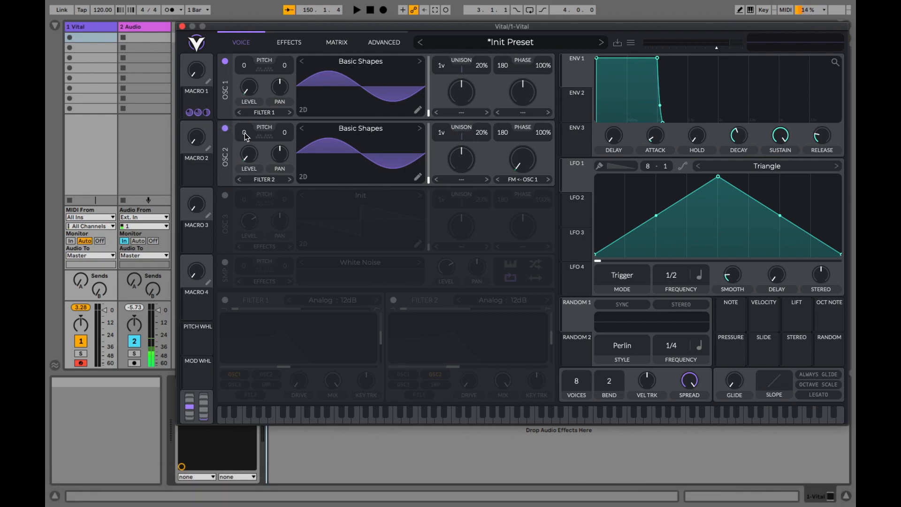
Step: Transpose oscillator 2 down to -9 semitones
drag(246, 135, 242, 187)
scroll(245, 134, up, 1)
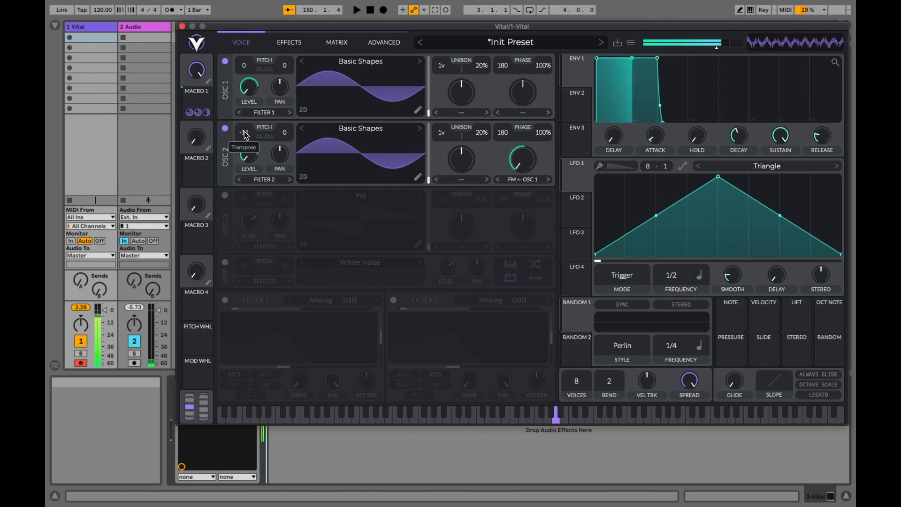
drag(244, 132, 243, 123)
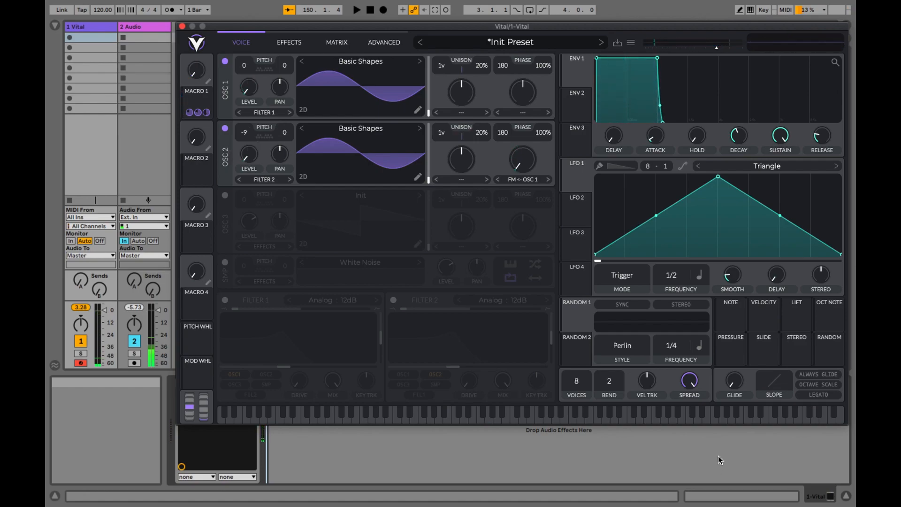
Step: Raise the Glide amount with Legato enabled and reduce the number of voices to 1
drag(729, 384, 722, 334)
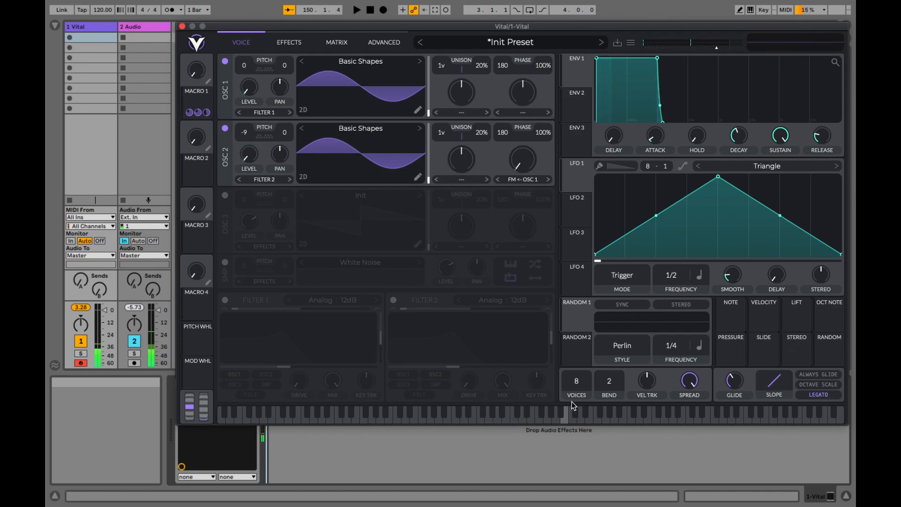
drag(576, 385, 575, 408)
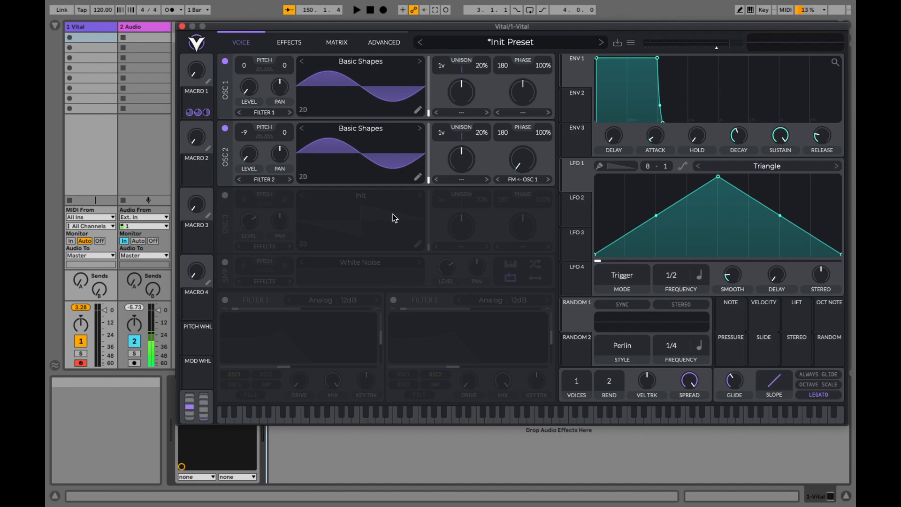
Step: Initialize the preset to start a new patch
click(629, 44)
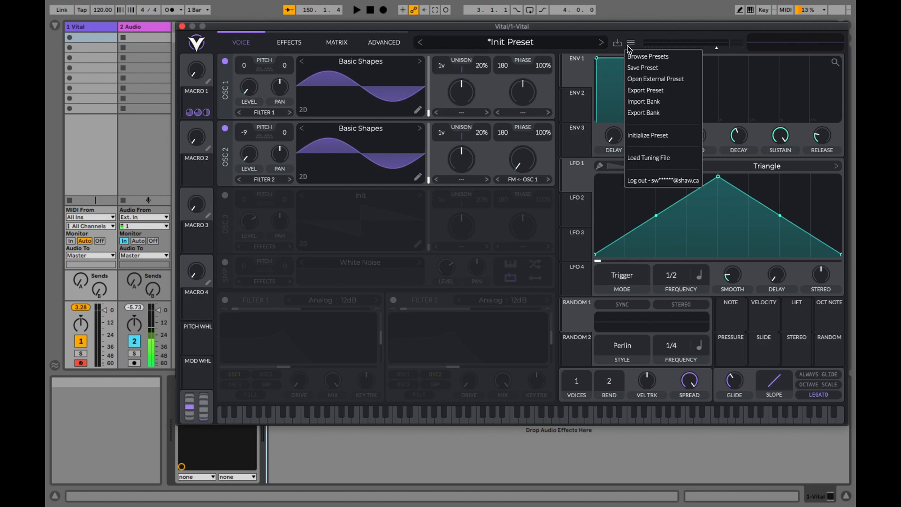
click(648, 135)
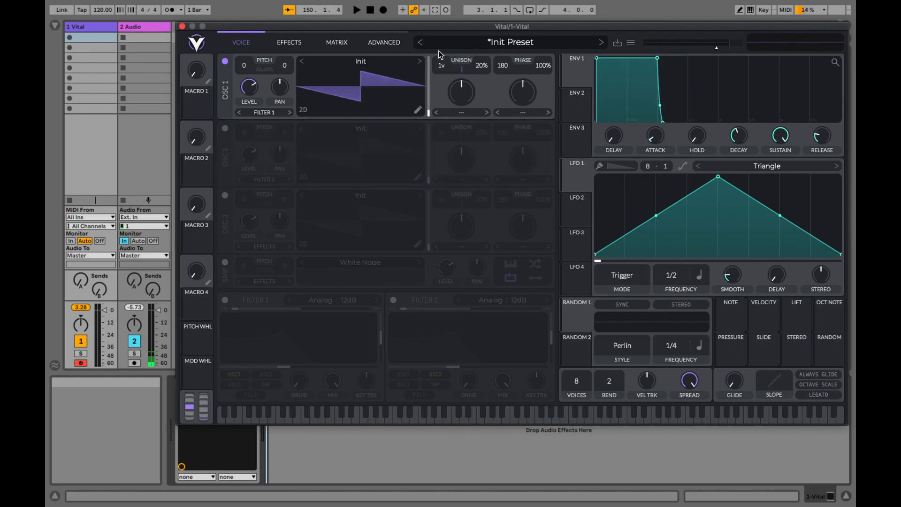
Step: Load the Post Modern Pulse wavetable into oscillator 1 and move its wavetable position to about frame 174
click(421, 61)
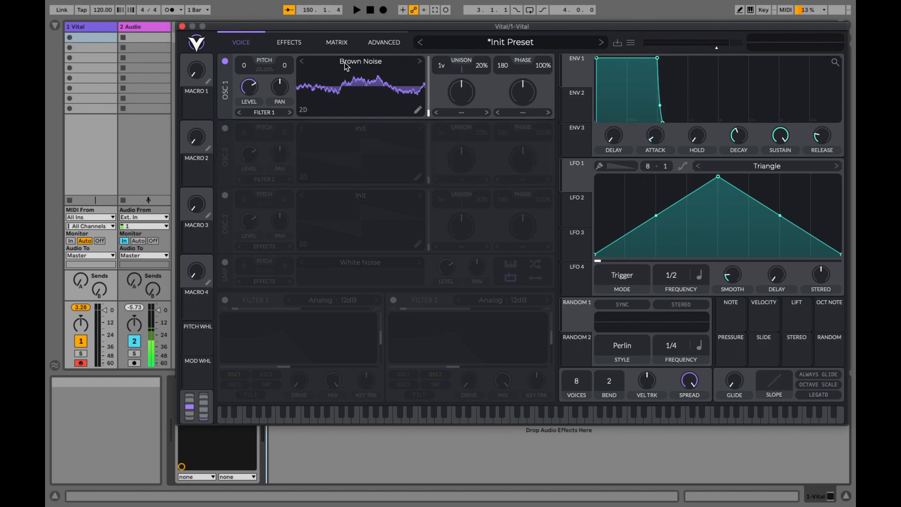
click(303, 65)
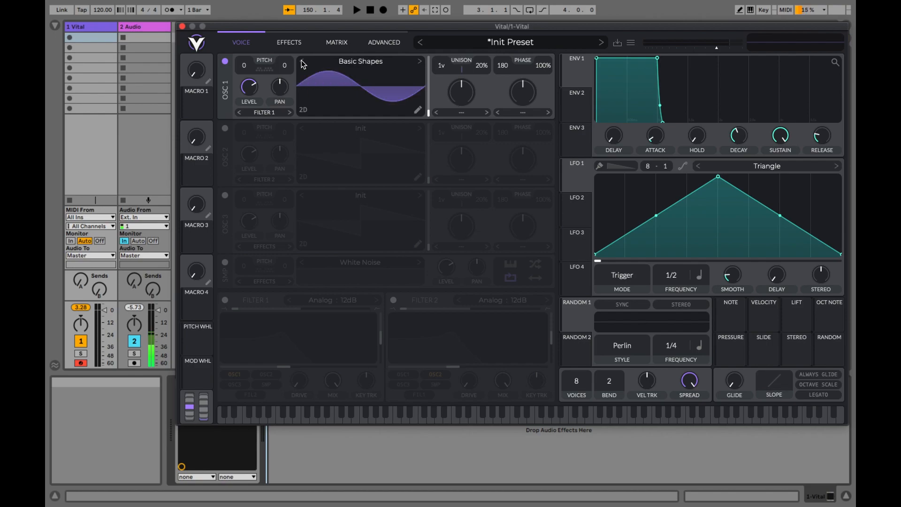
click(419, 66)
click(420, 65)
click(419, 65)
click(419, 65)
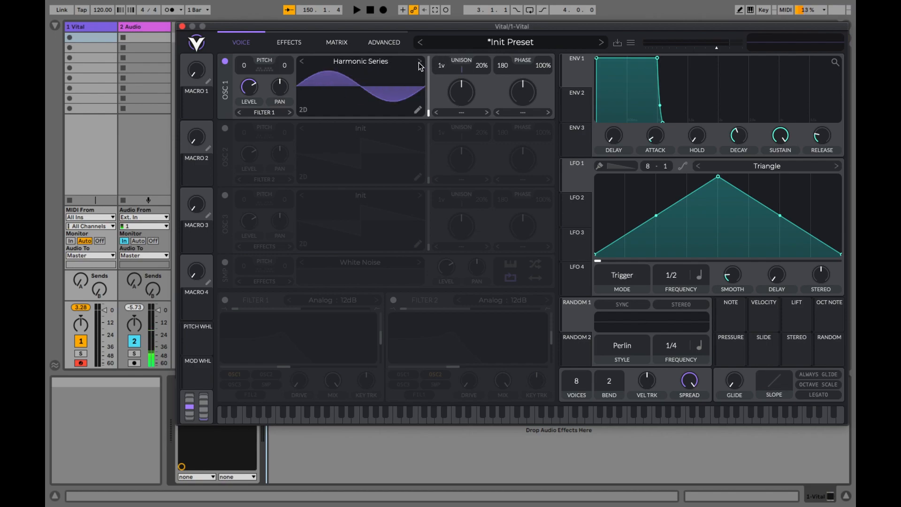
click(420, 65)
click(419, 65)
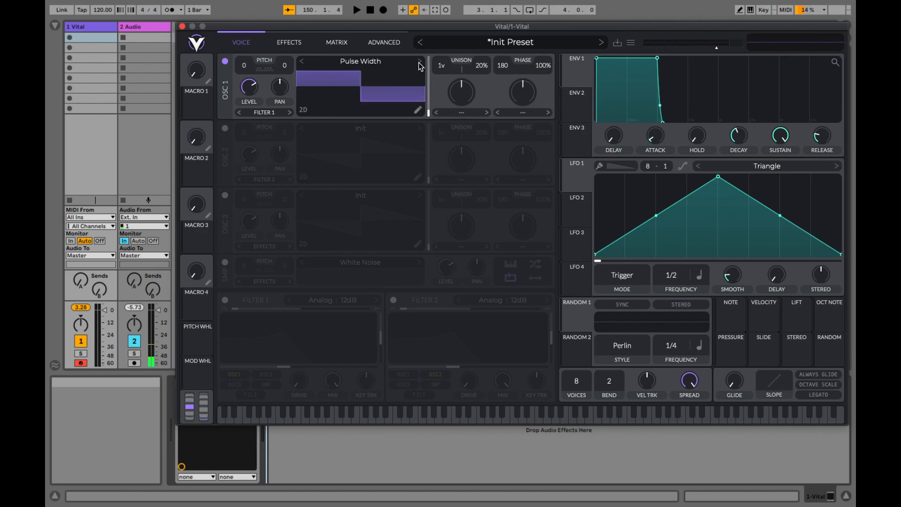
click(419, 65)
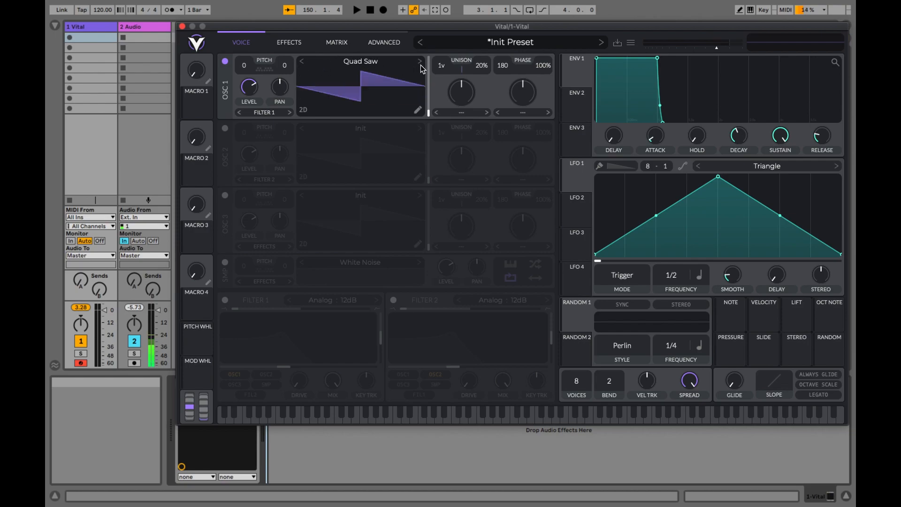
click(420, 65)
click(421, 65)
click(420, 65)
click(420, 65)
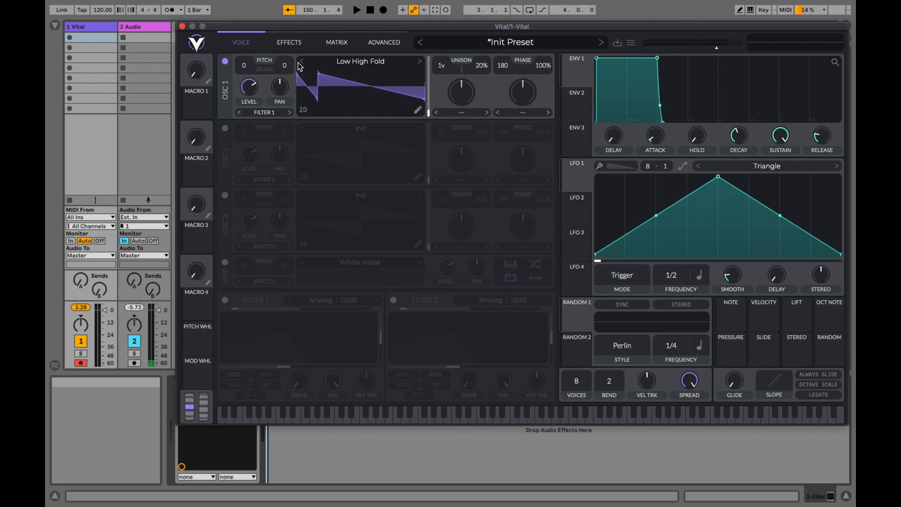
click(421, 63)
click(421, 63)
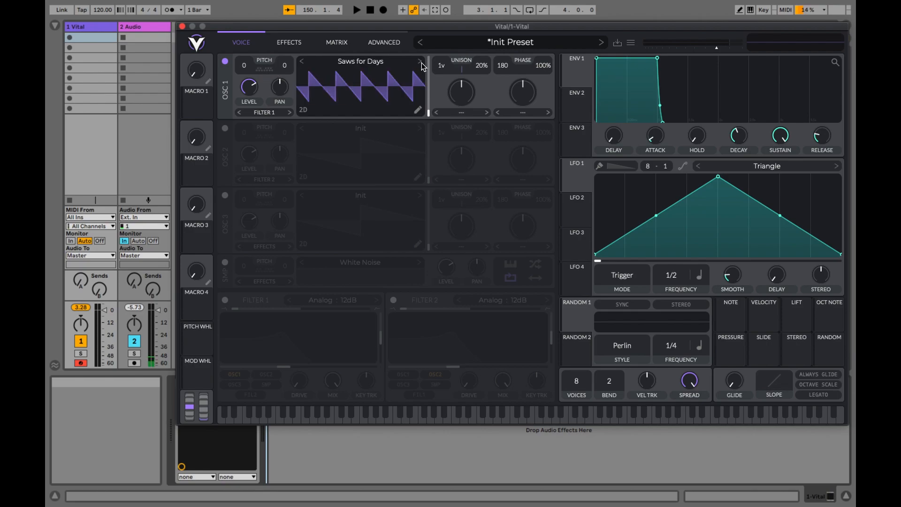
click(421, 64)
click(301, 64)
click(302, 64)
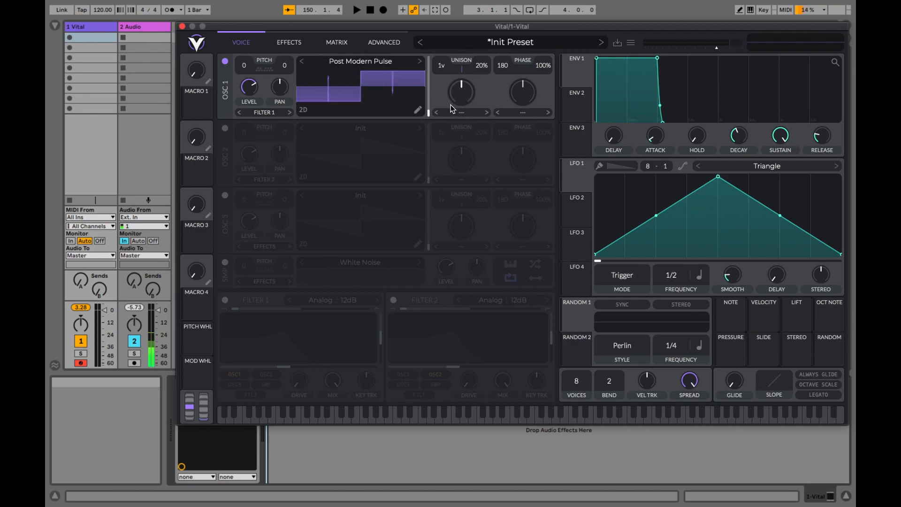
mouse_move(430, 113)
mouse_down()
mouse_move(425, 46)
mouse_move(427, 129)
mouse_up()
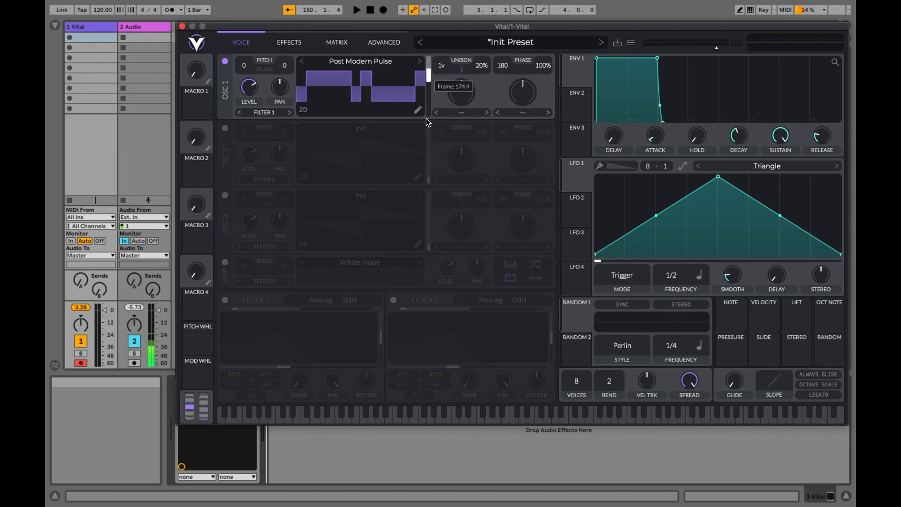
Step: Switch oscillator 1 to the Saws for Days wavetable with its wavetable position at the lowest frame
click(420, 62)
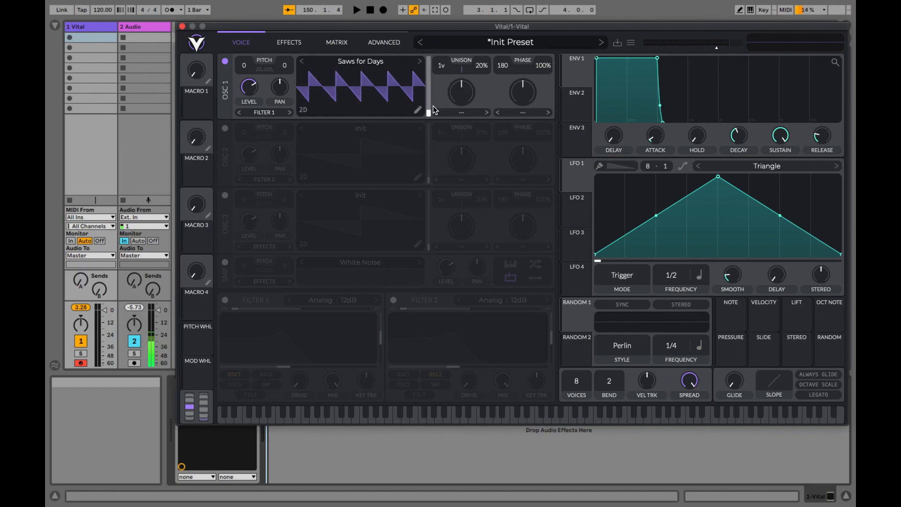
drag(430, 112, 430, 143)
Step: Add a modulation routing from Macro 1 to oscillator 1's Wave Frame and set its amount to the positive maximum
click(338, 44)
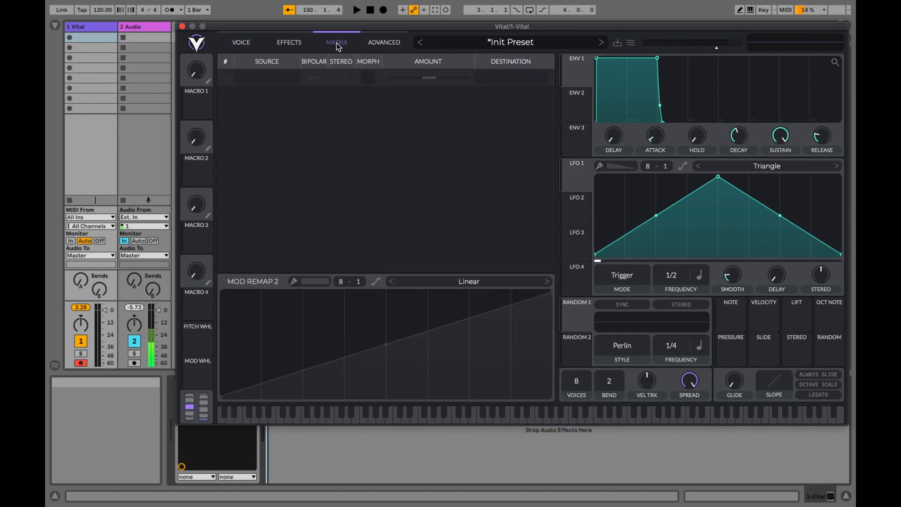
click(268, 85)
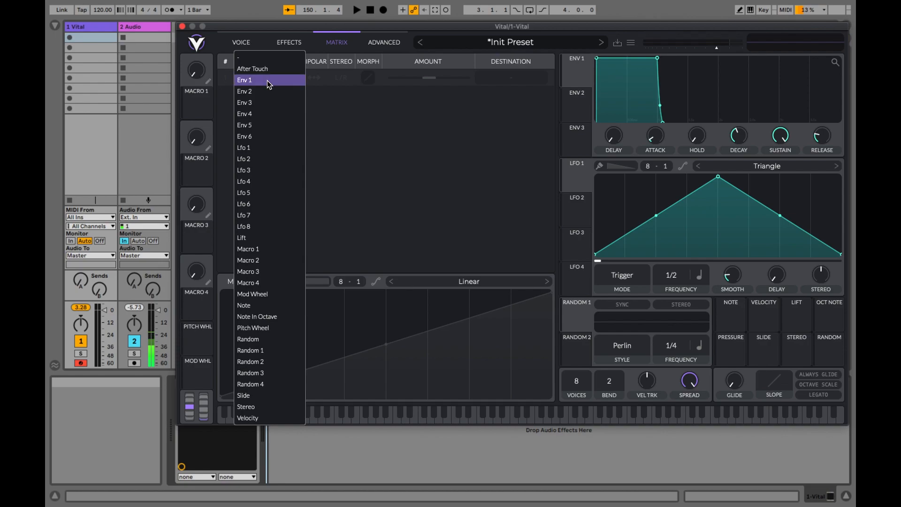
click(249, 249)
click(501, 79)
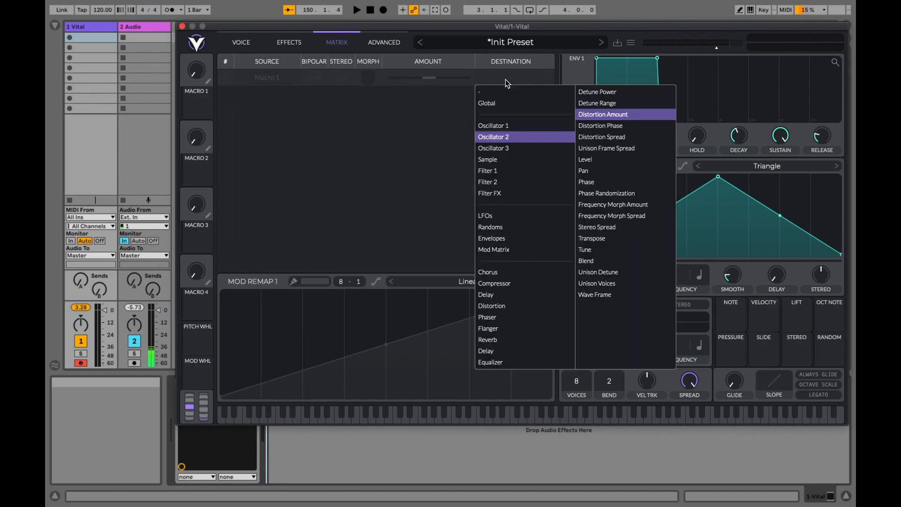
click(506, 126)
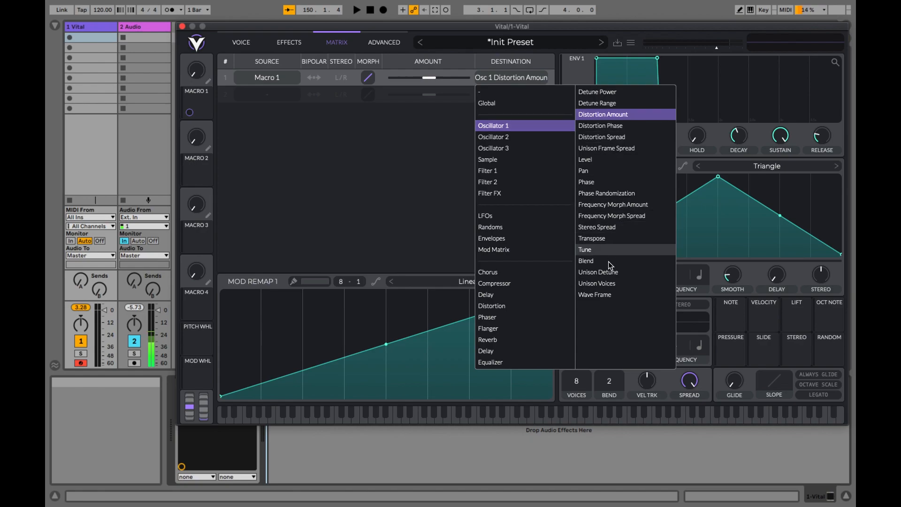
click(595, 295)
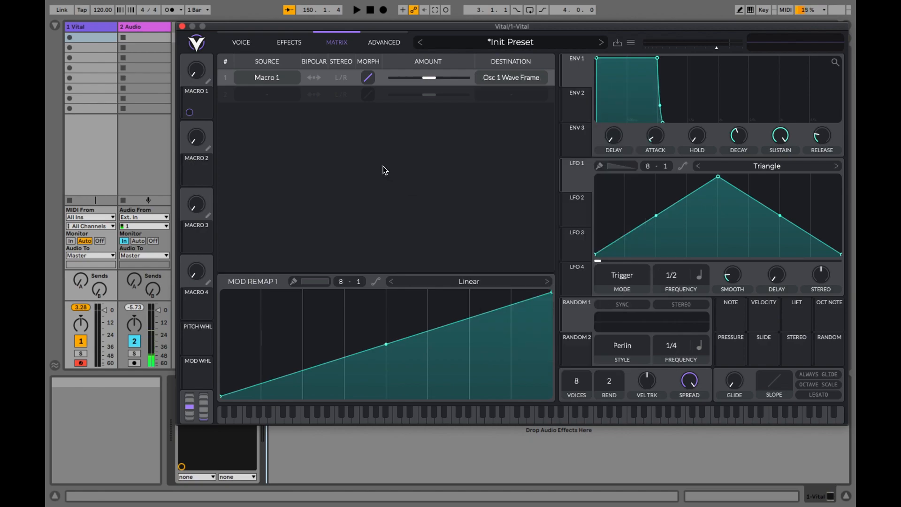
drag(430, 77, 338, 71)
Step: Enable Filter 1, assign Macro 1 to its cutoff and lower the cutoff to its minimum
click(242, 42)
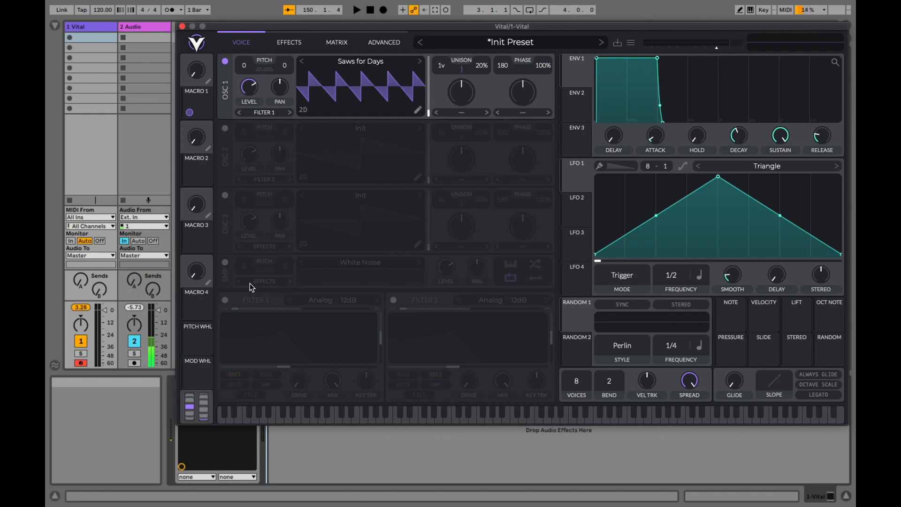
click(226, 300)
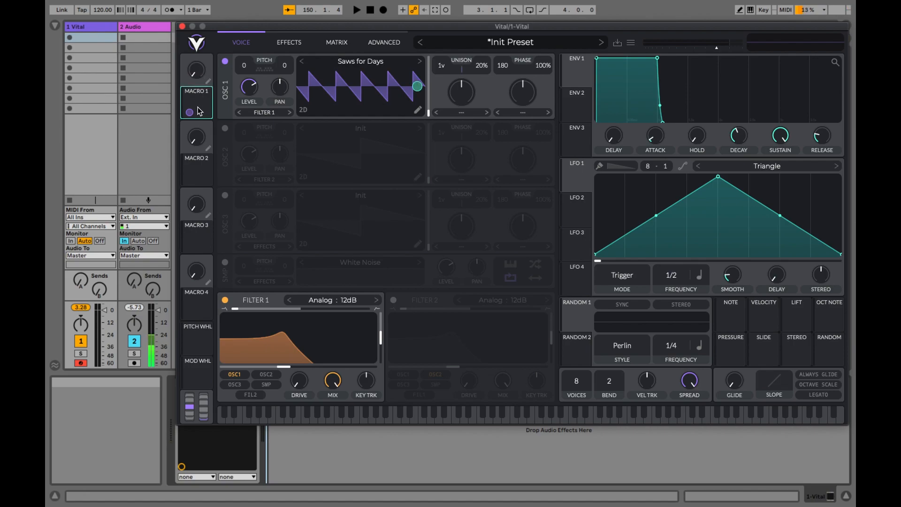
drag(197, 104, 280, 354)
drag(245, 373, 224, 372)
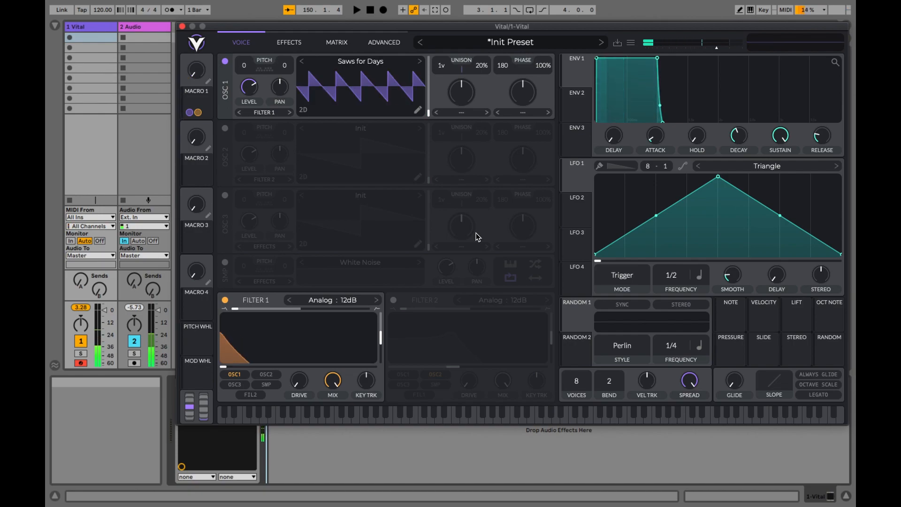
Step: Disable Filter 1 and redirect Macro 1's filter cutoff routing to oscillator 1's Level
click(225, 300)
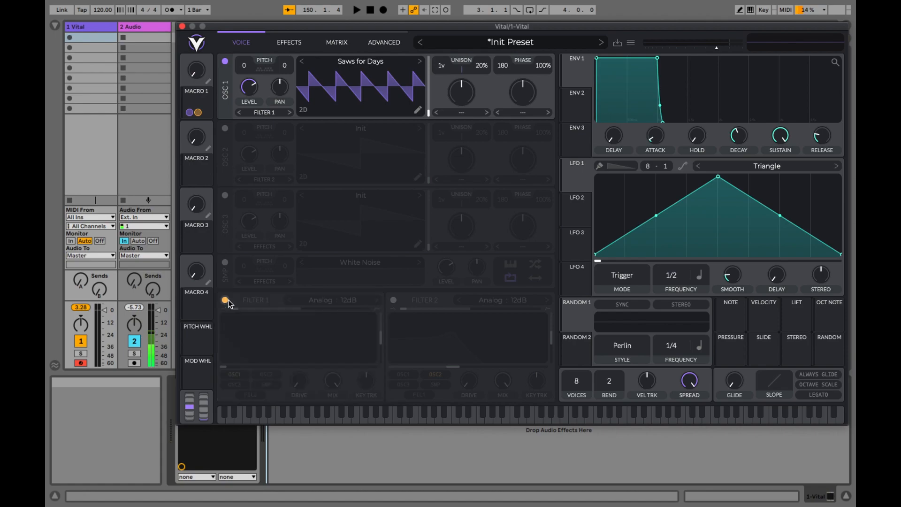
click(341, 49)
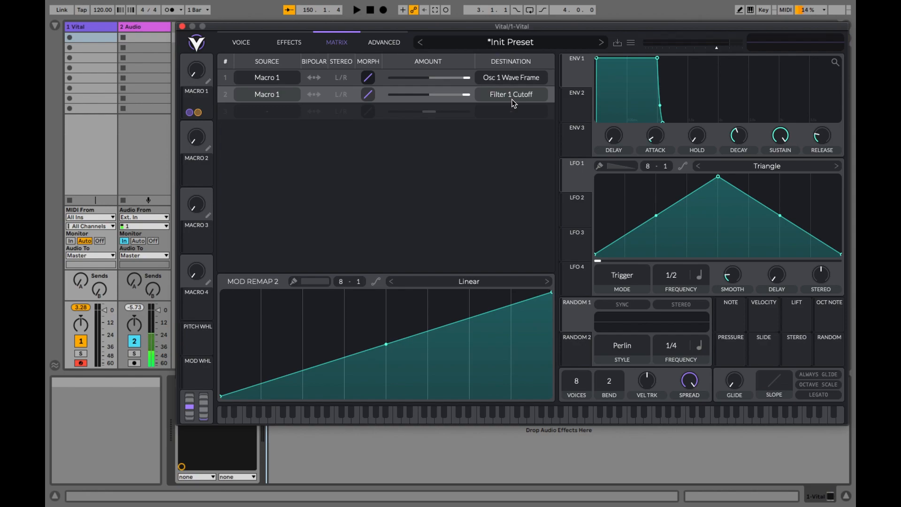
click(266, 97)
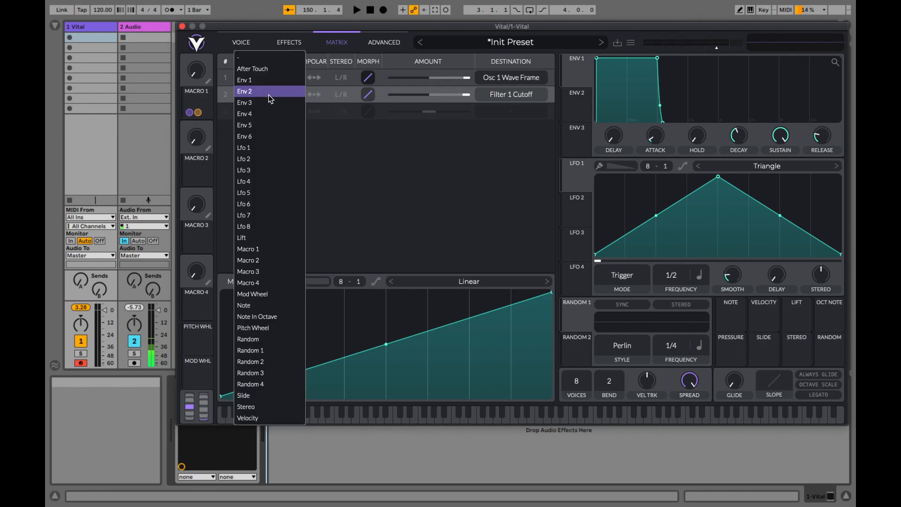
click(468, 171)
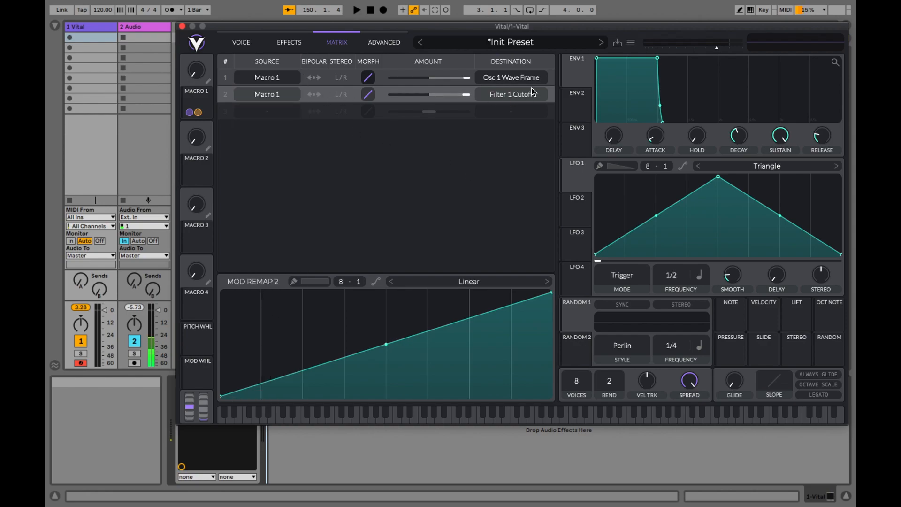
click(518, 95)
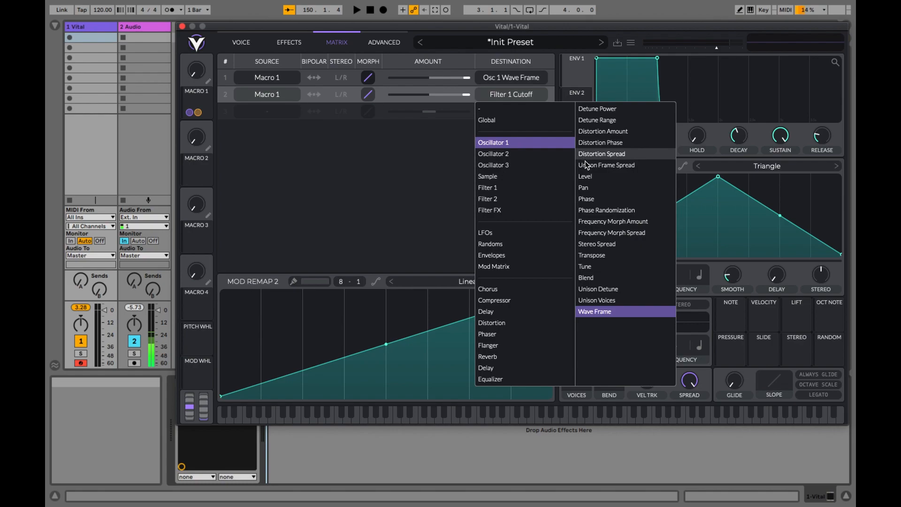
click(586, 176)
click(286, 222)
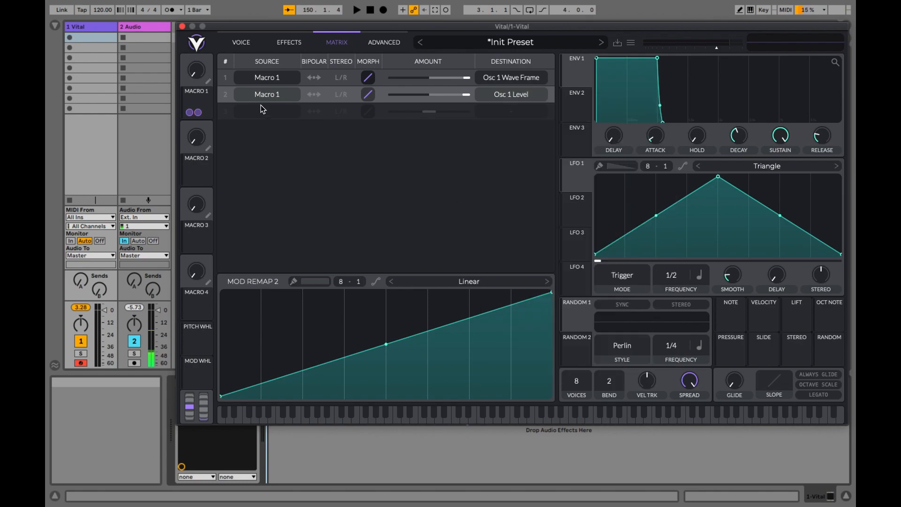
Step: Turn oscillator 1's level down to its minimum and shift the plugin window slightly upward
click(240, 42)
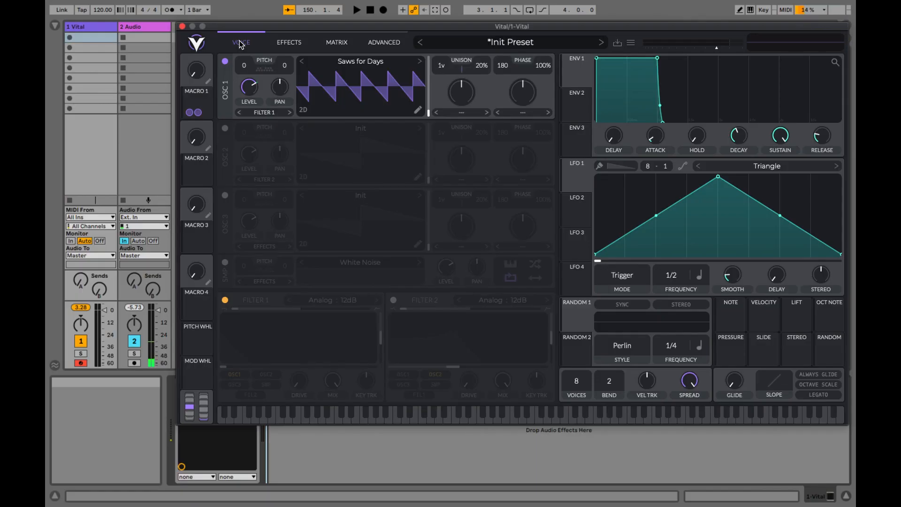
drag(251, 89, 252, 368)
drag(512, 27, 513, 16)
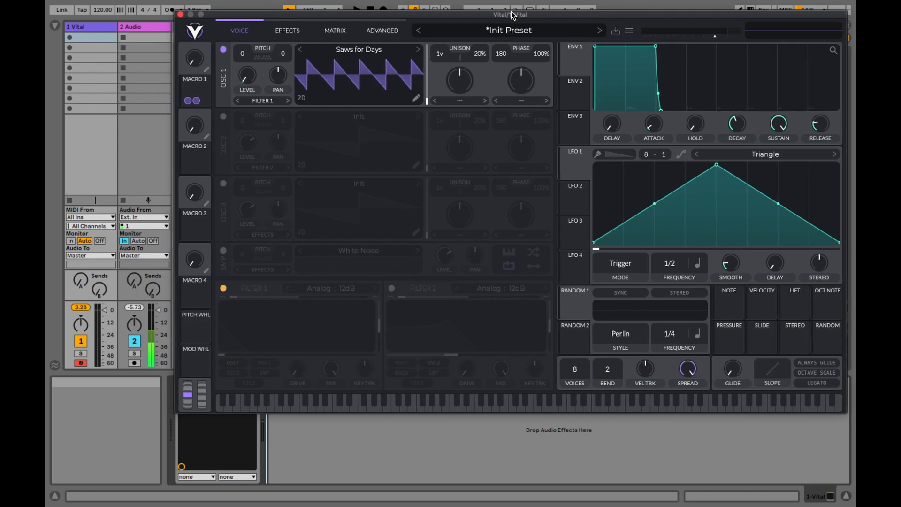